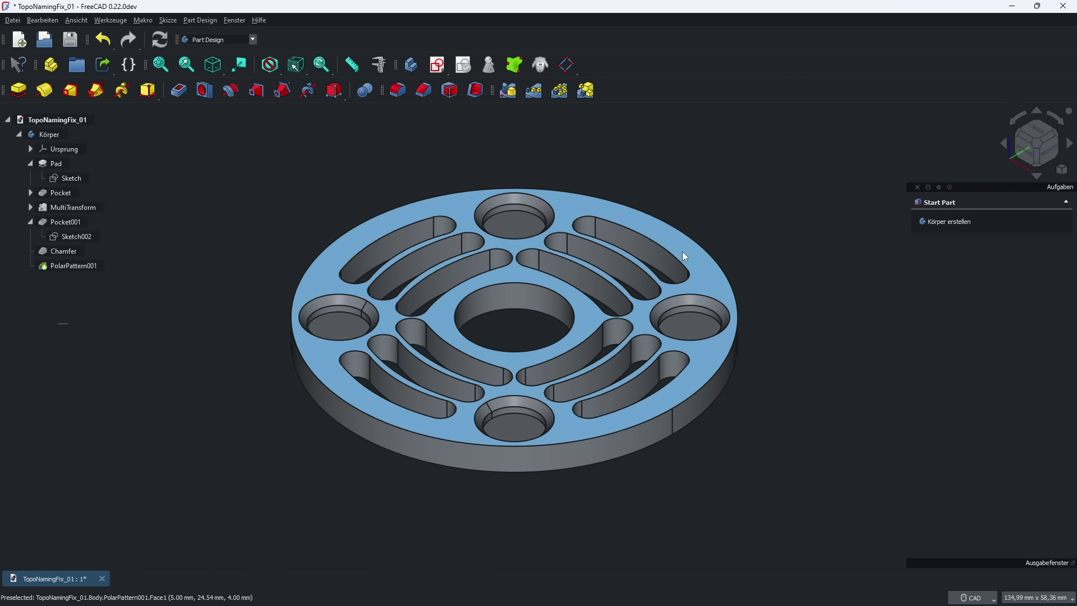
# - Leave the topological naming wiki page and return to the TopoNamingFix_01 model
pyautogui.click(682, 251)
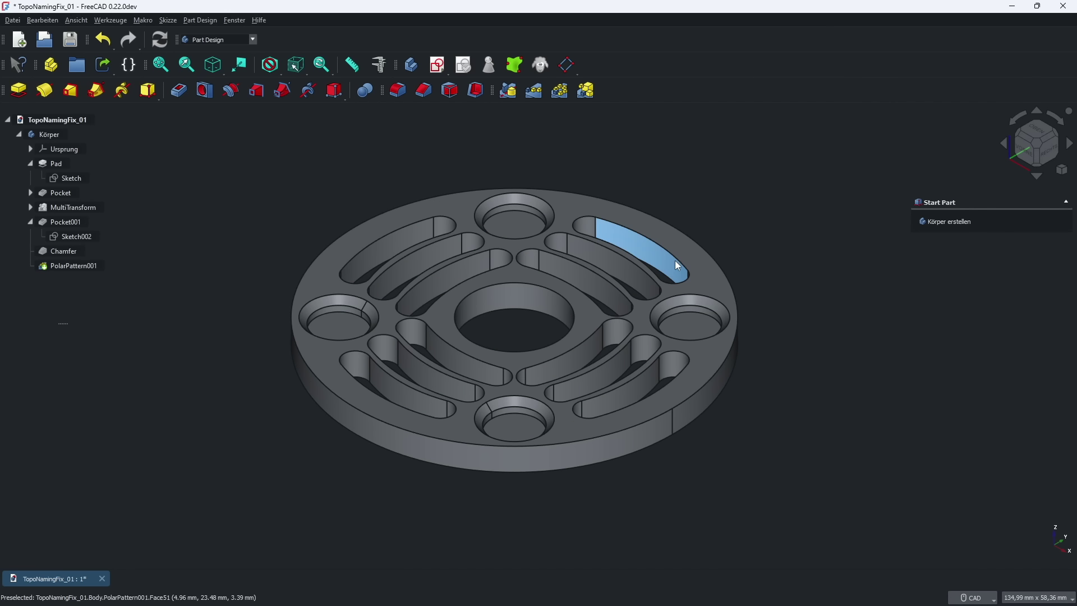
pyautogui.click(675, 260)
pyautogui.click(747, 269)
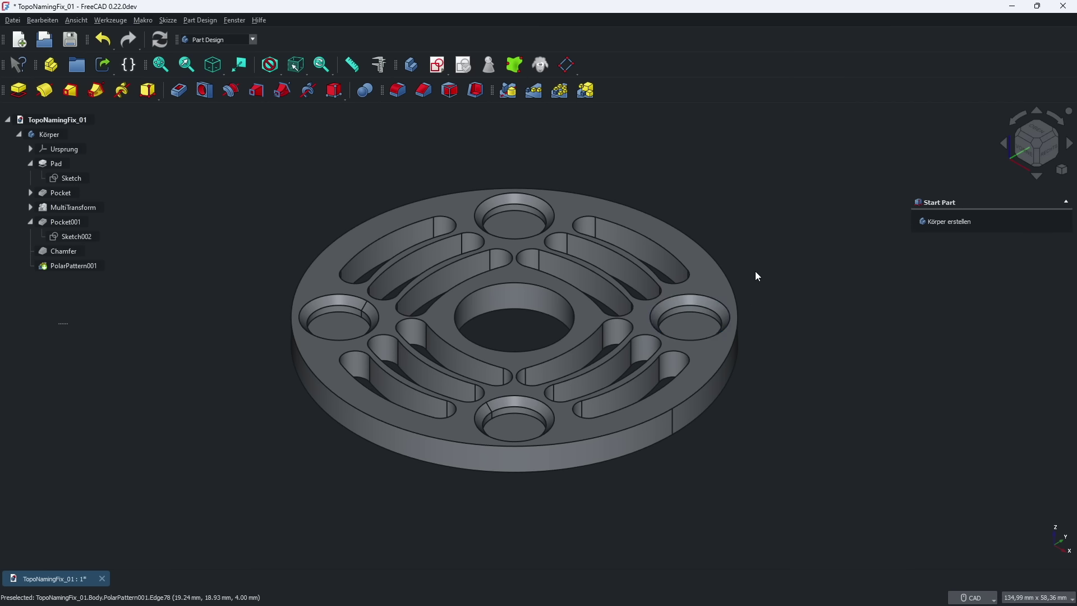
pyautogui.scroll(1, 755, 271)
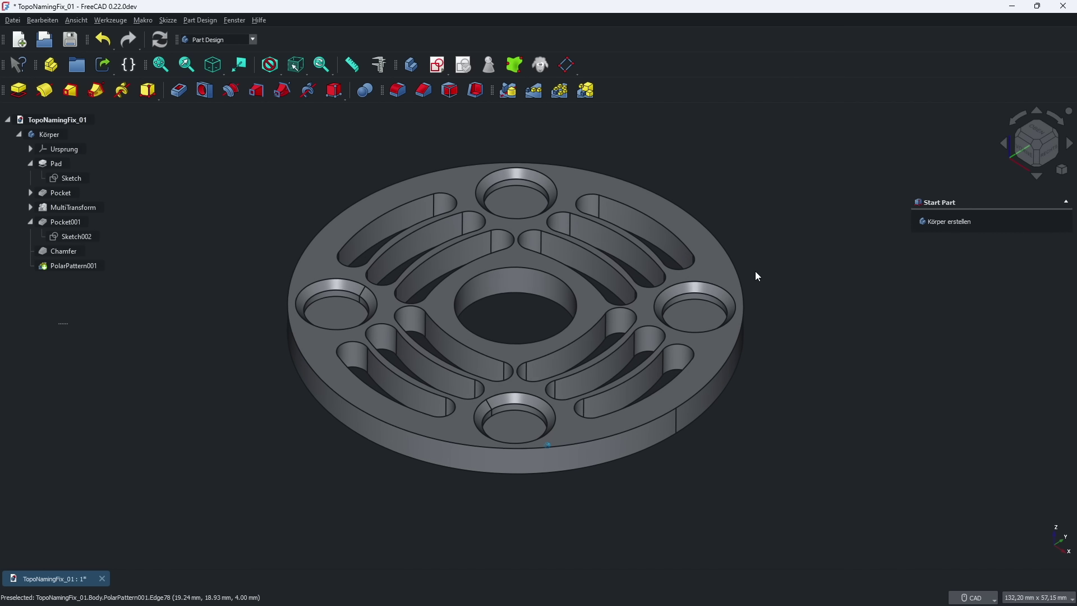
pyautogui.scroll(1, 756, 271)
pyautogui.scroll(1, 755, 271)
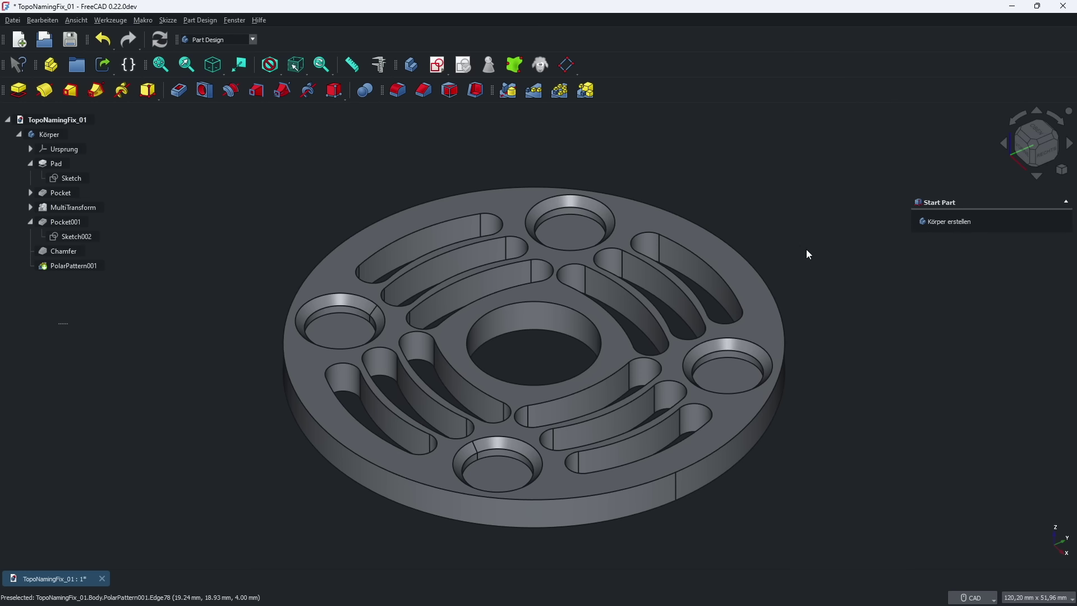
pyautogui.click(268, 22)
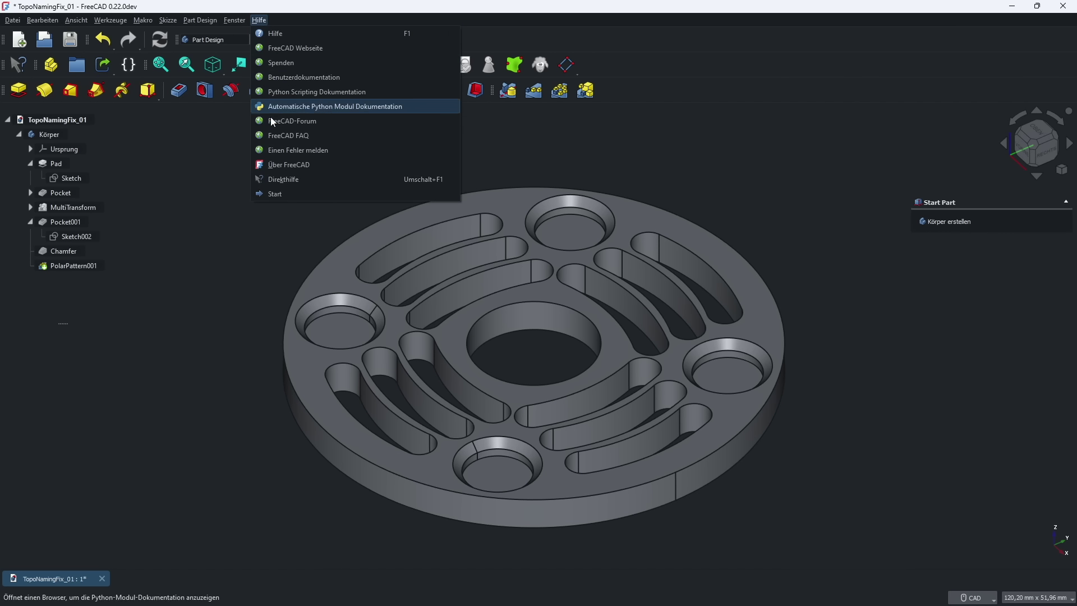
pyautogui.click(281, 163)
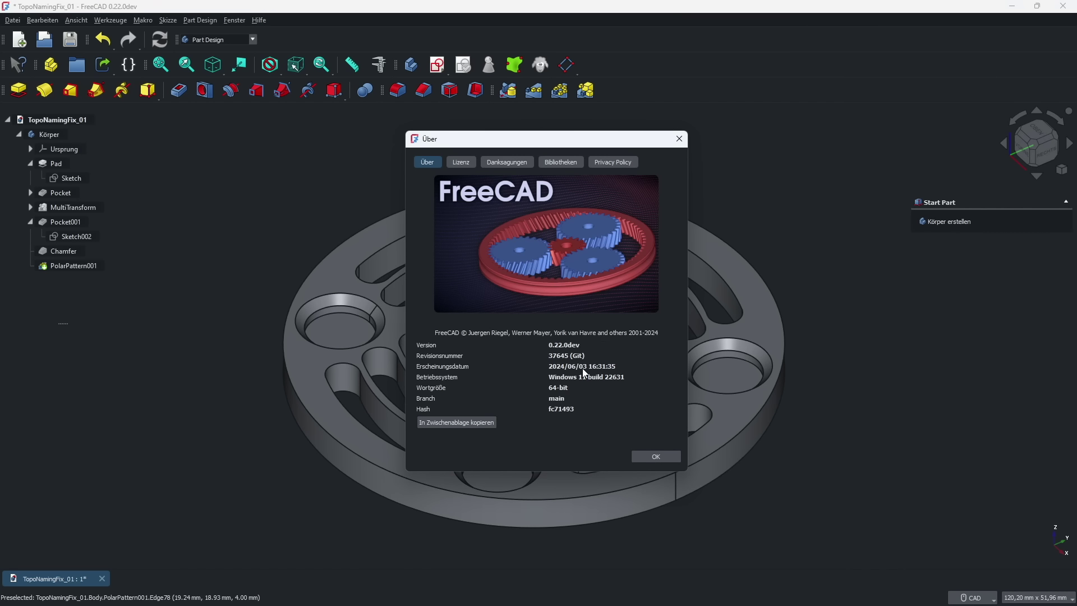
pyautogui.click(676, 456)
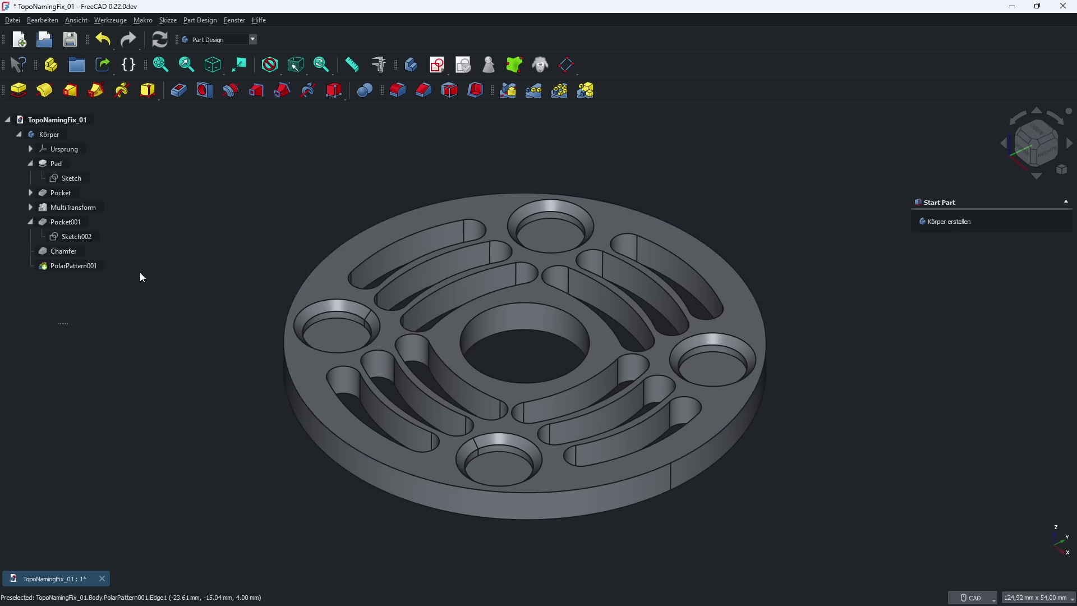
# - Set the tip to Pad, then Pocket, then MultiTransform to replay the early history
pyautogui.rightClick(70, 165)
pyautogui.click(102, 216)
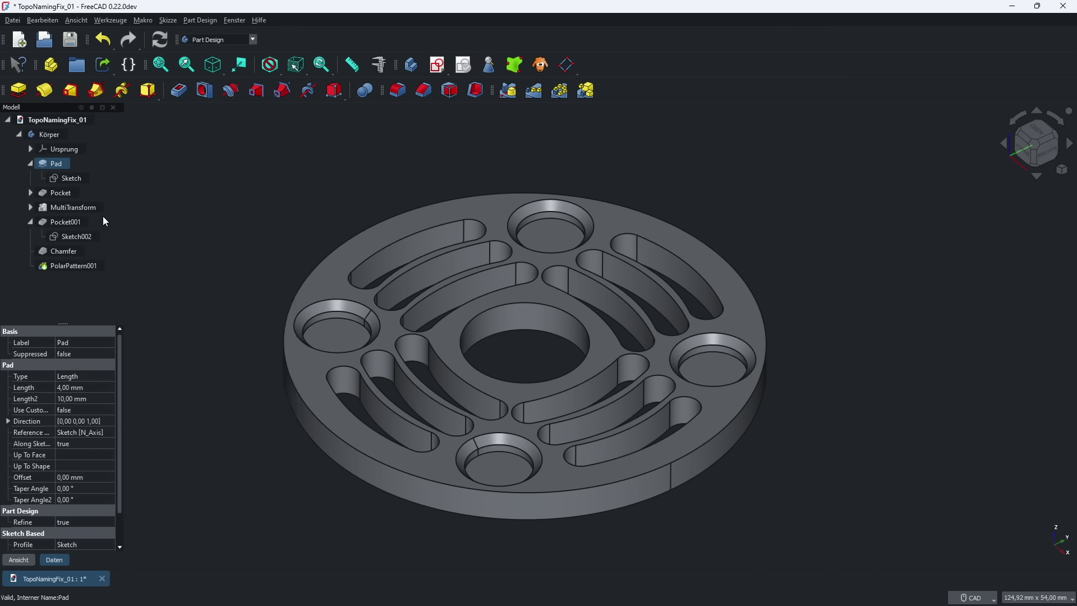
pyautogui.rightClick(66, 193)
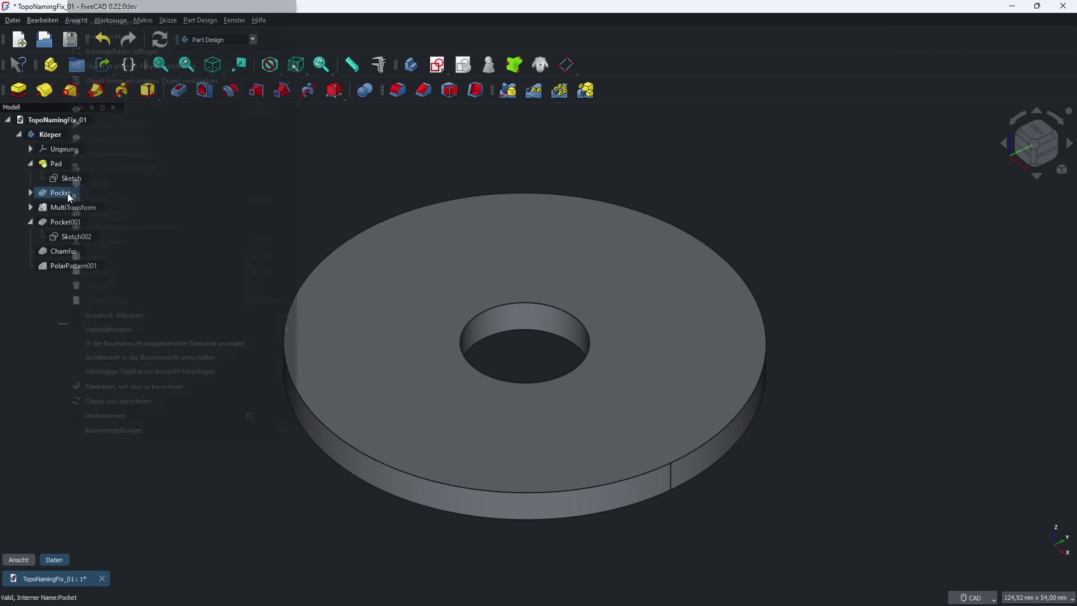
pyautogui.click(130, 53)
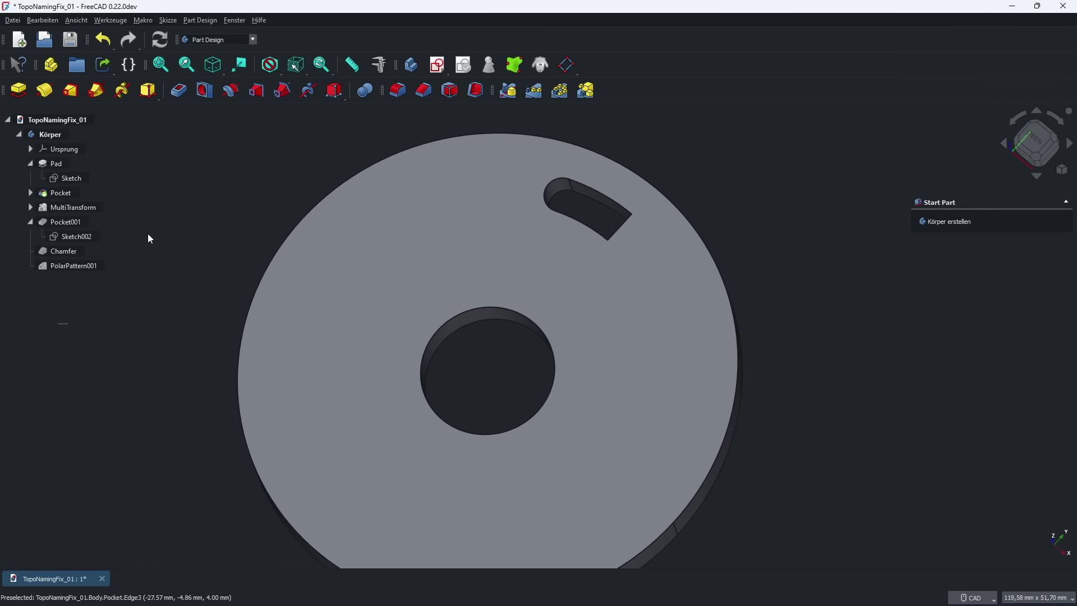
pyautogui.click(90, 207)
pyautogui.rightClick(90, 208)
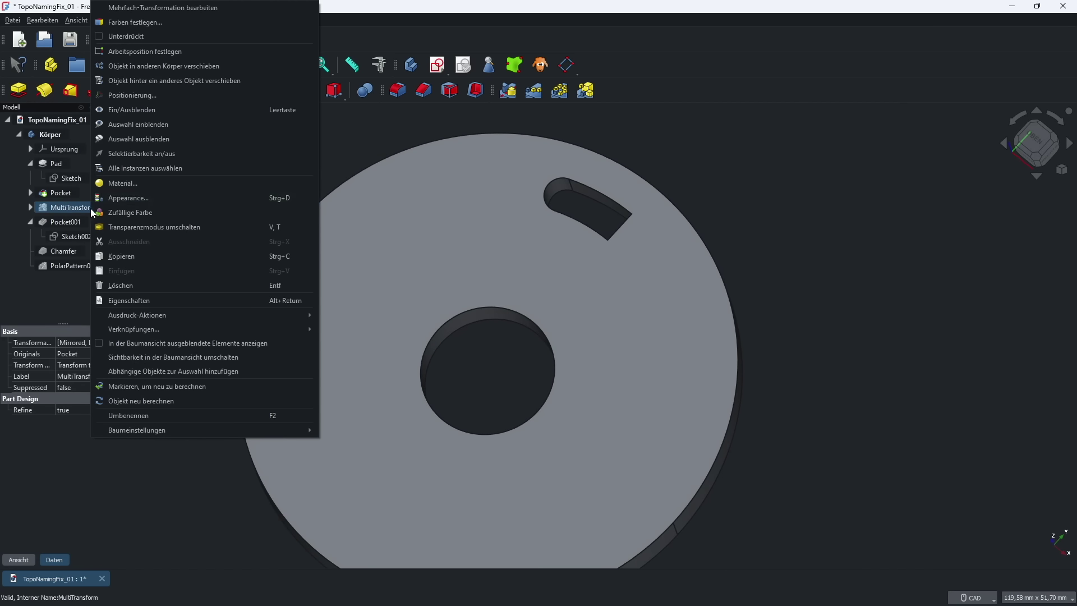
pyautogui.click(149, 53)
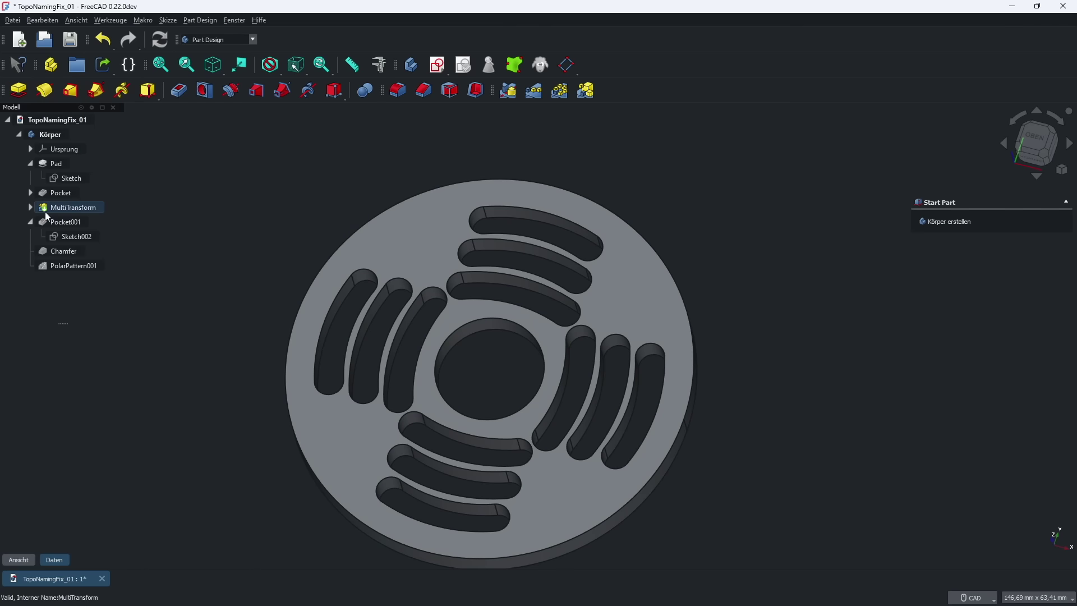
pyautogui.moveTo(66, 222)
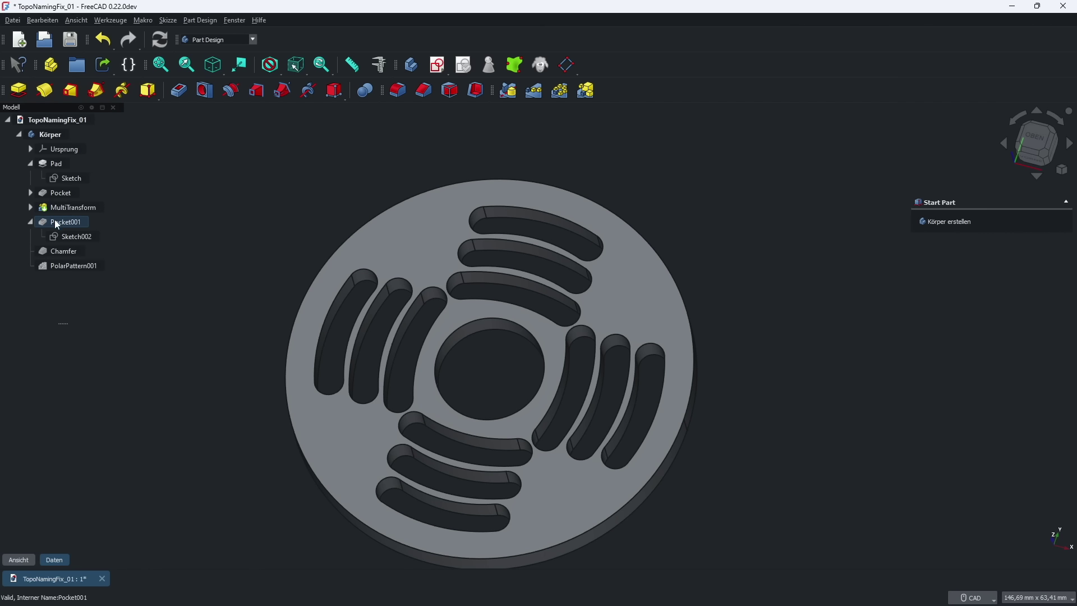
# - Advance the tip to Pocket001 and then Chamfer, checking the single chamfered hole
pyautogui.rightClick(57, 225)
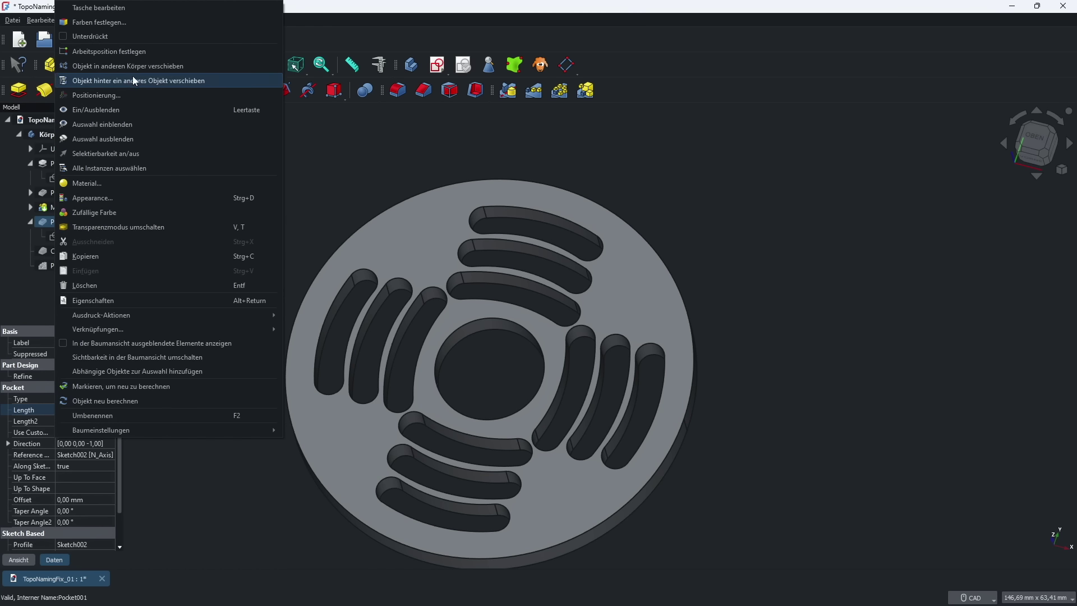
pyautogui.click(134, 52)
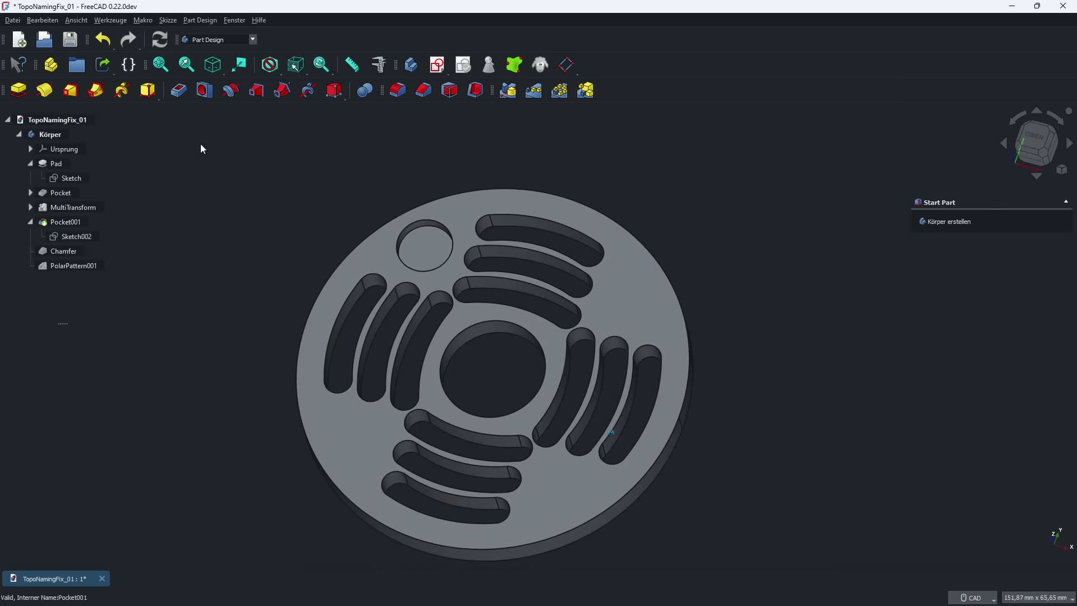
pyautogui.scroll(1, 203, 149)
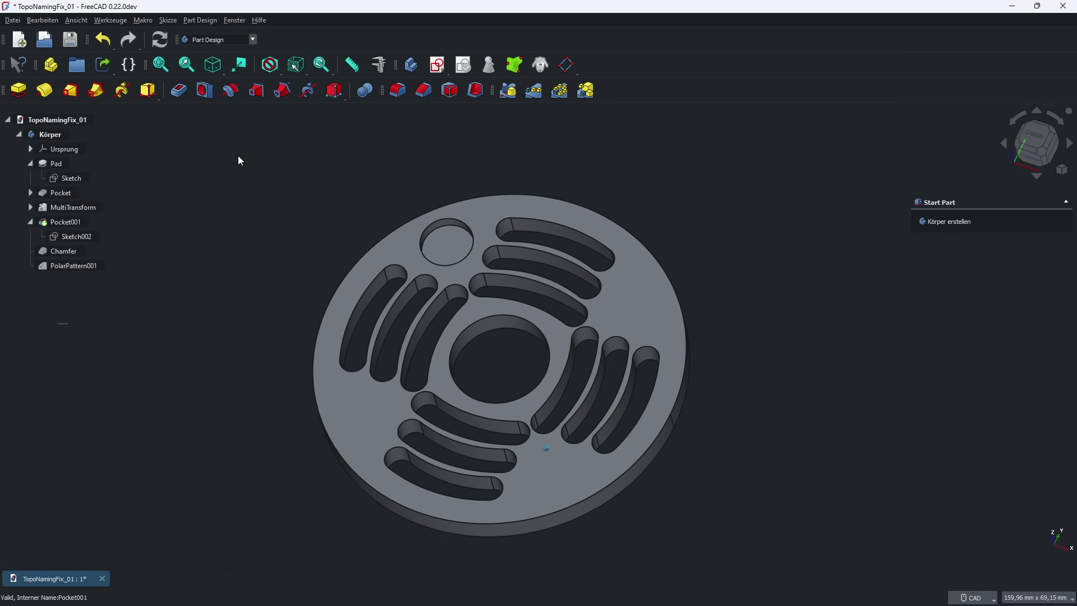
pyautogui.click(459, 244)
pyautogui.click(342, 223)
pyautogui.rightClick(75, 257)
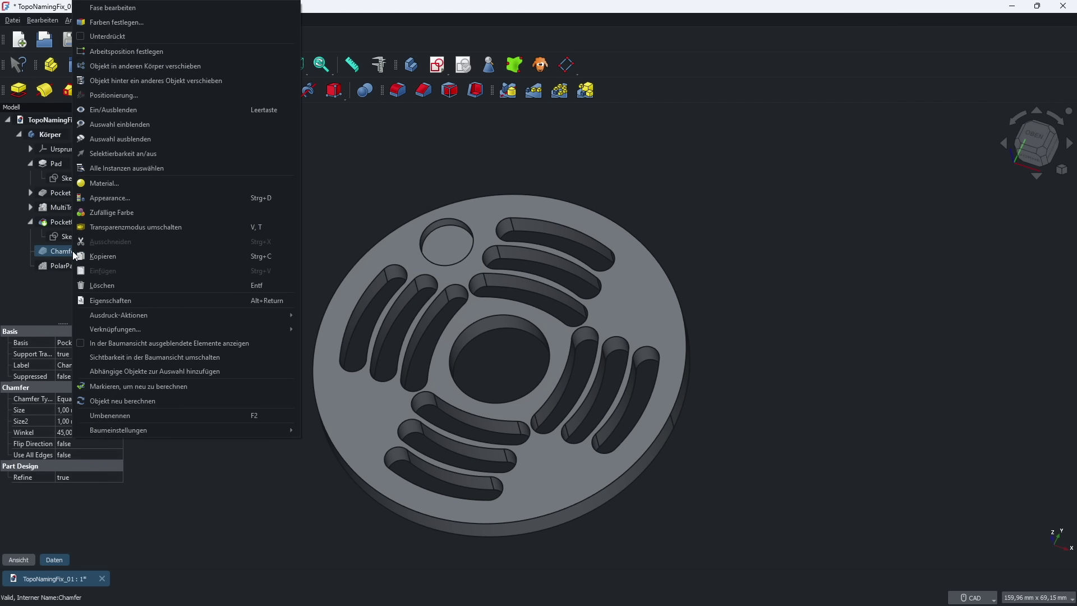
pyautogui.click(152, 56)
pyautogui.click(338, 202)
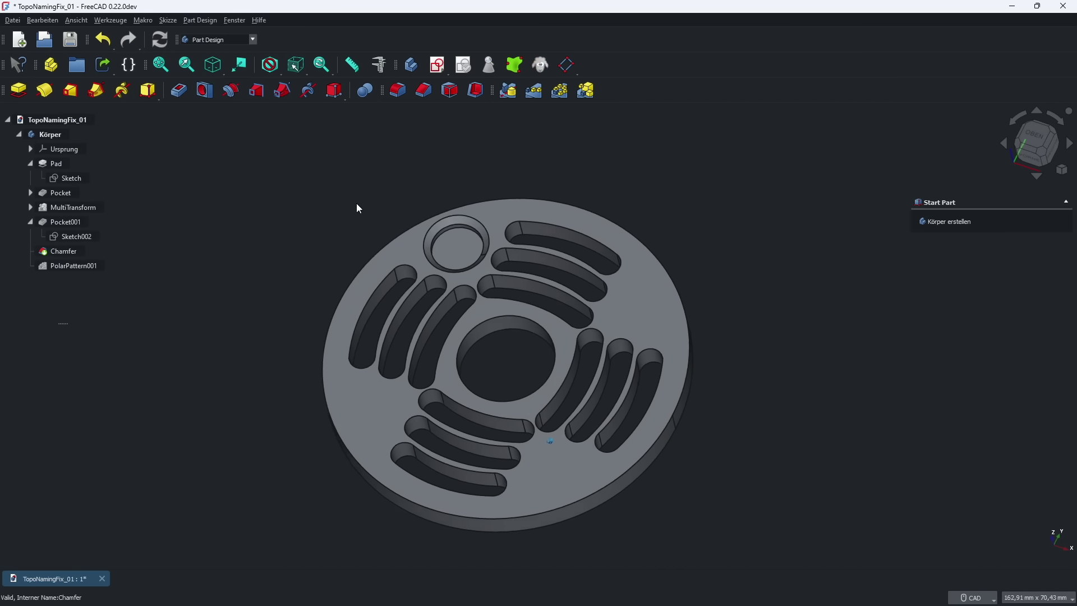
pyautogui.scroll(1, 356, 203)
pyautogui.scroll(2, 372, 207)
pyautogui.scroll(2, 383, 211)
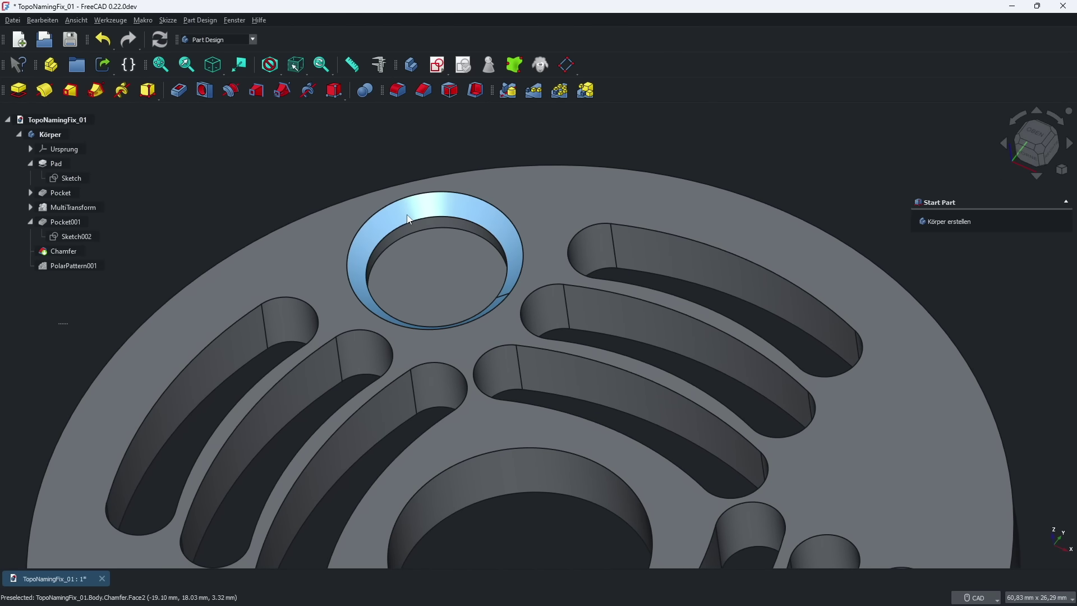
pyautogui.click(425, 207)
pyautogui.click(429, 156)
# - Reapply PolarPattern001 as the tip of the feature history
pyautogui.scroll(-2, 382, 160)
pyautogui.scroll(-2, 335, 165)
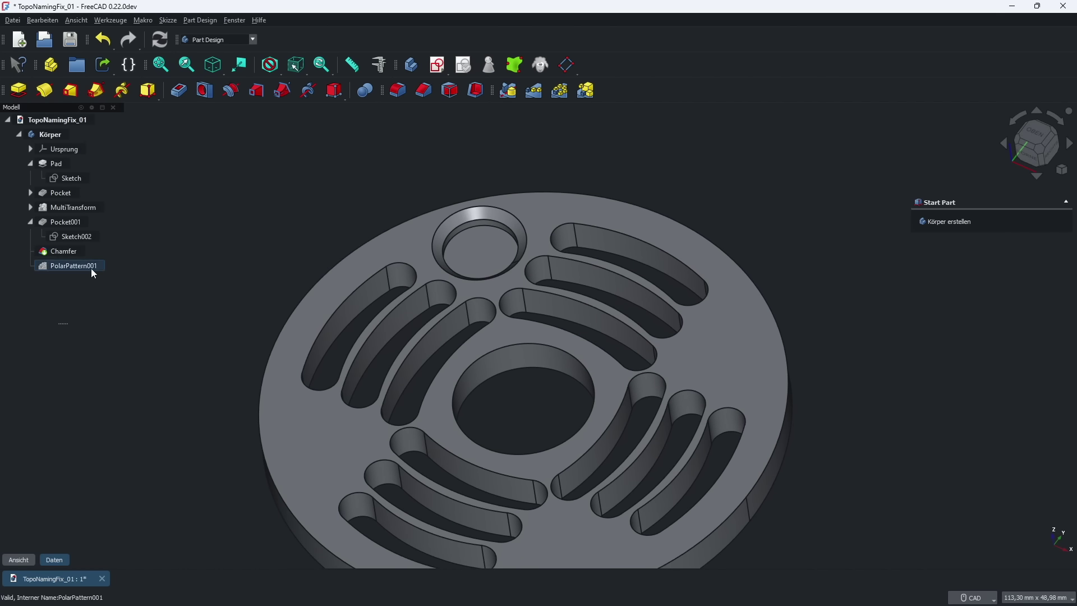
pyautogui.rightClick(91, 267)
pyautogui.click(162, 41)
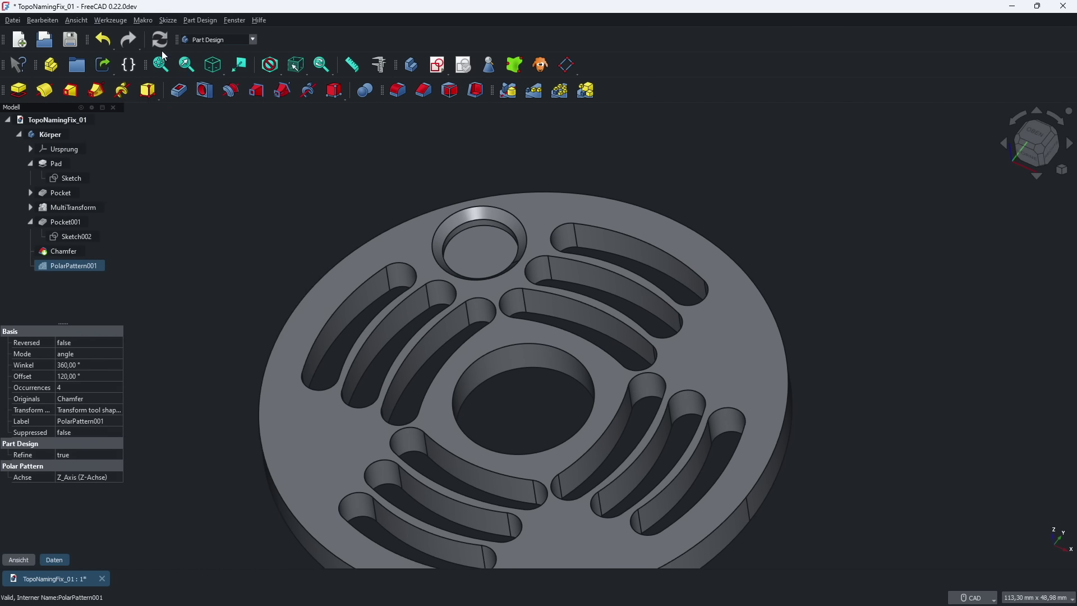
# - Select the floors of all four patterned holes to confirm the recompute
pyautogui.click(825, 315)
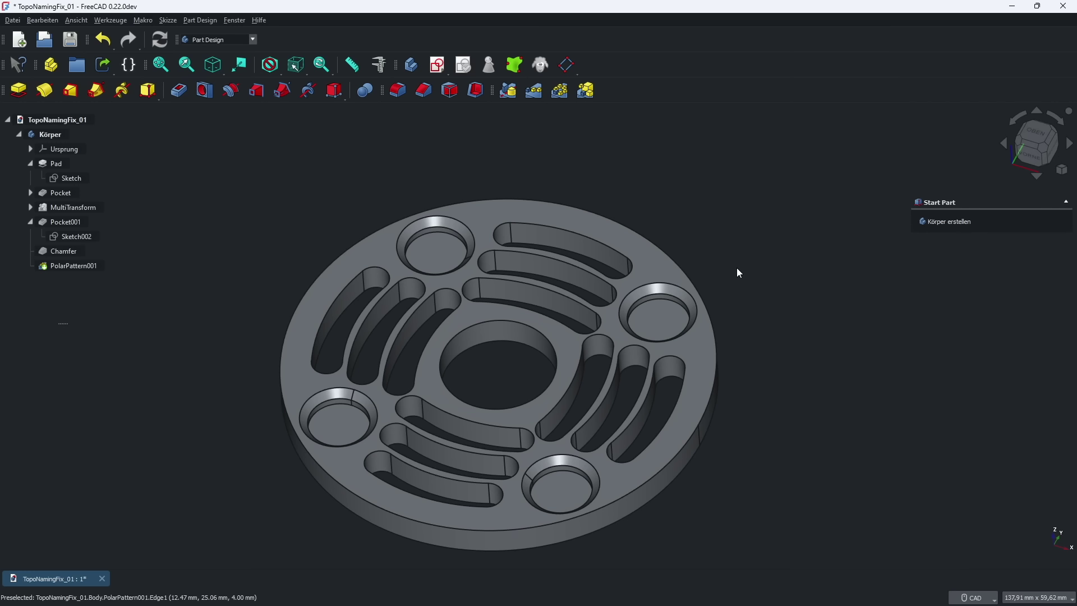
pyautogui.click(660, 313)
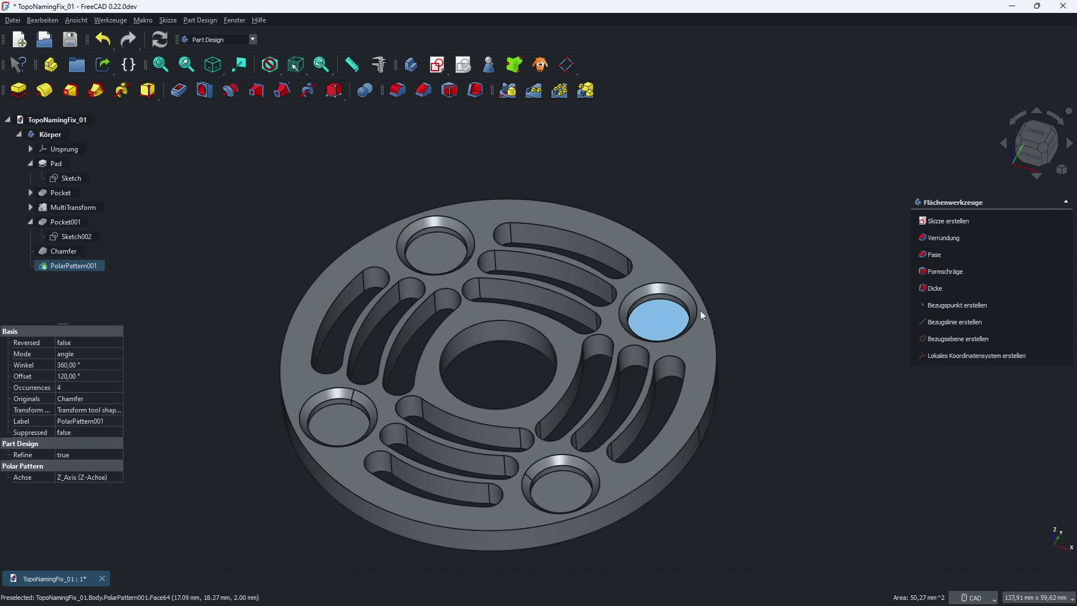
pyautogui.click(737, 305)
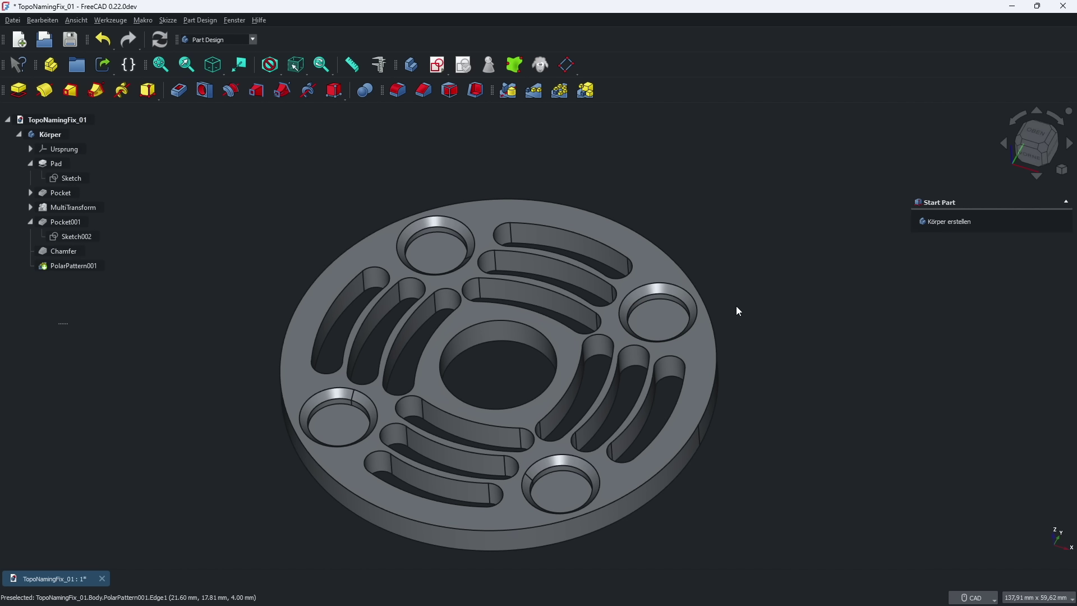
pyautogui.click(657, 313)
pyautogui.click(438, 251)
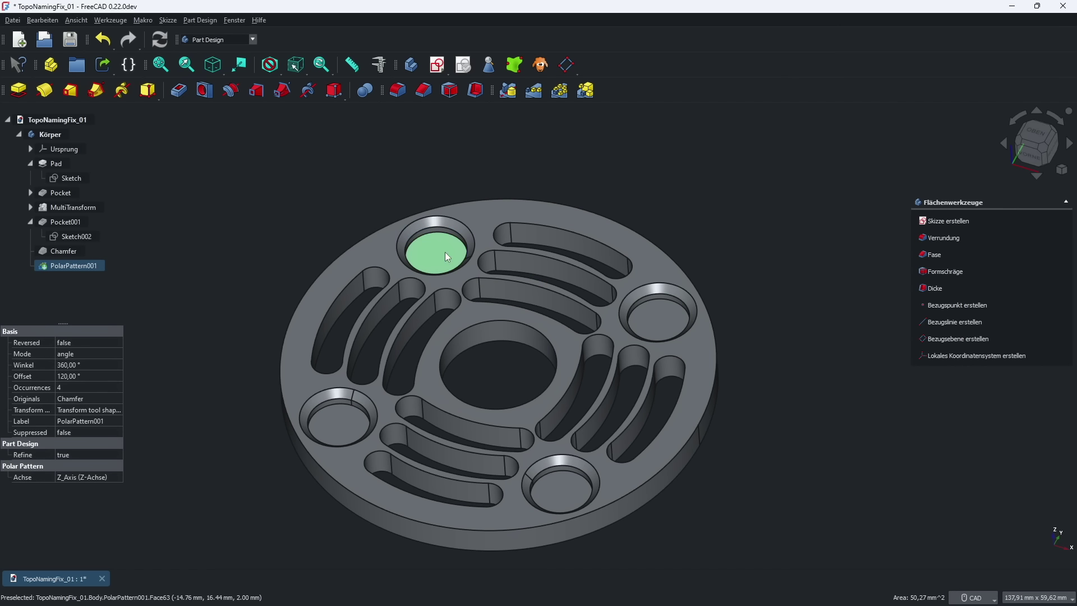
pyautogui.click(339, 421)
pyautogui.click(568, 481)
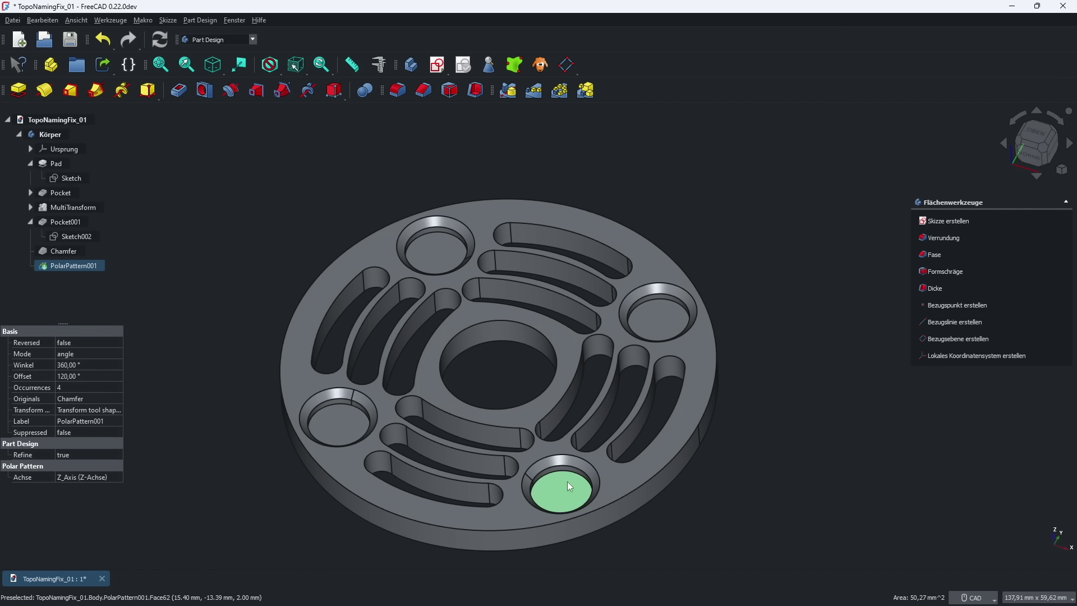
pyautogui.click(756, 397)
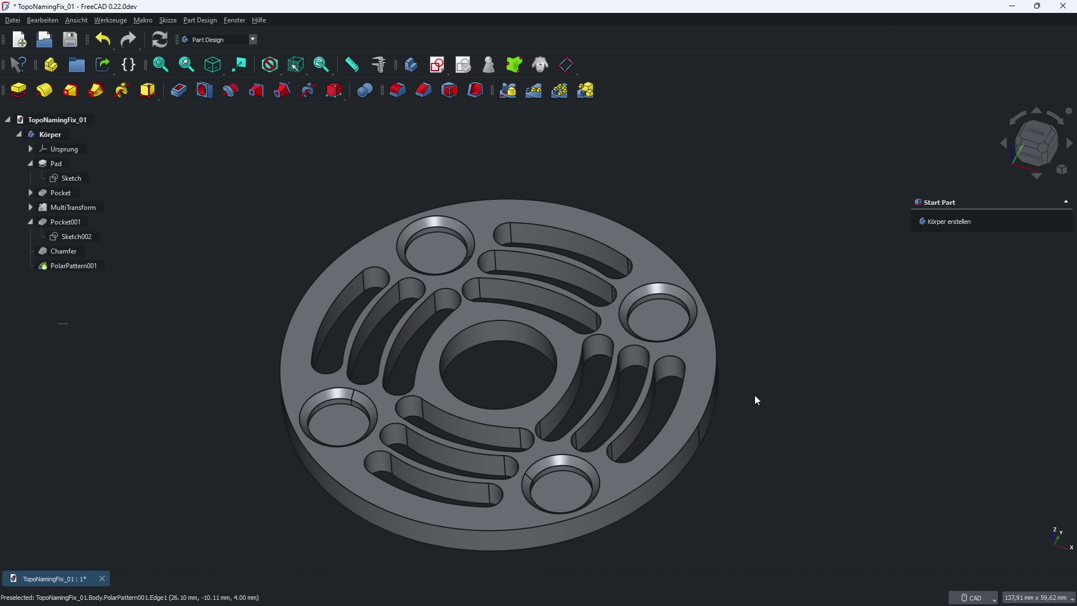
# - Check the right hole's chamfer ring and the slot edges
pyautogui.click(671, 296)
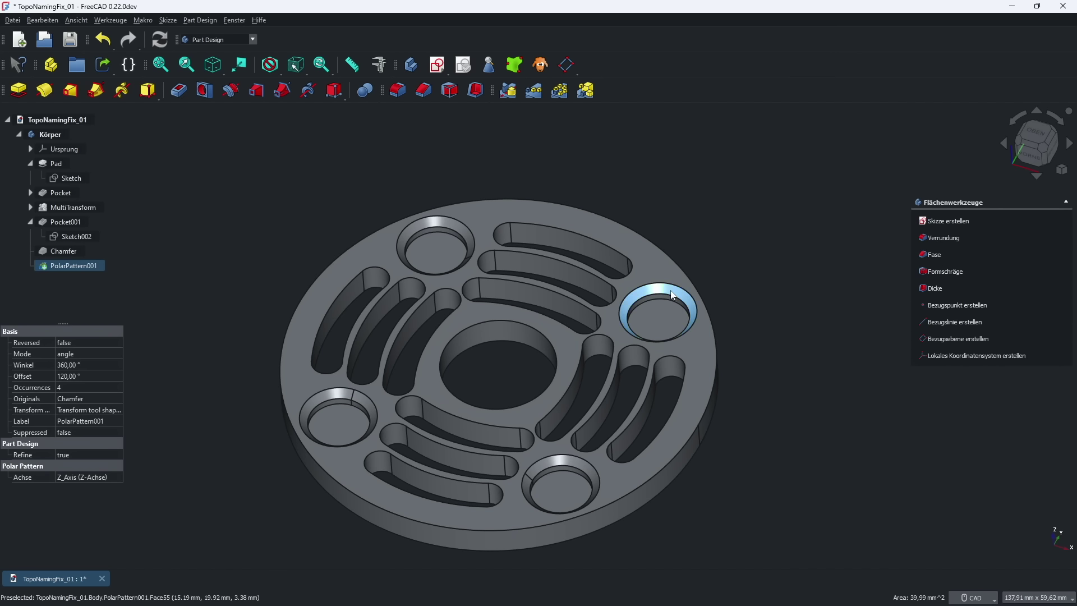
pyautogui.click(750, 289)
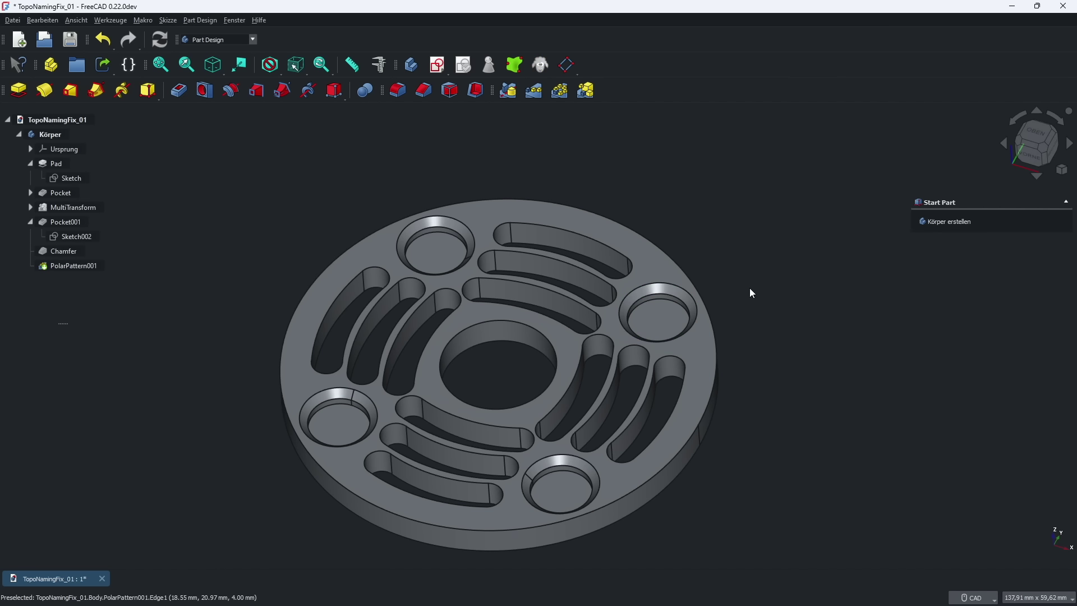
pyautogui.click(682, 382)
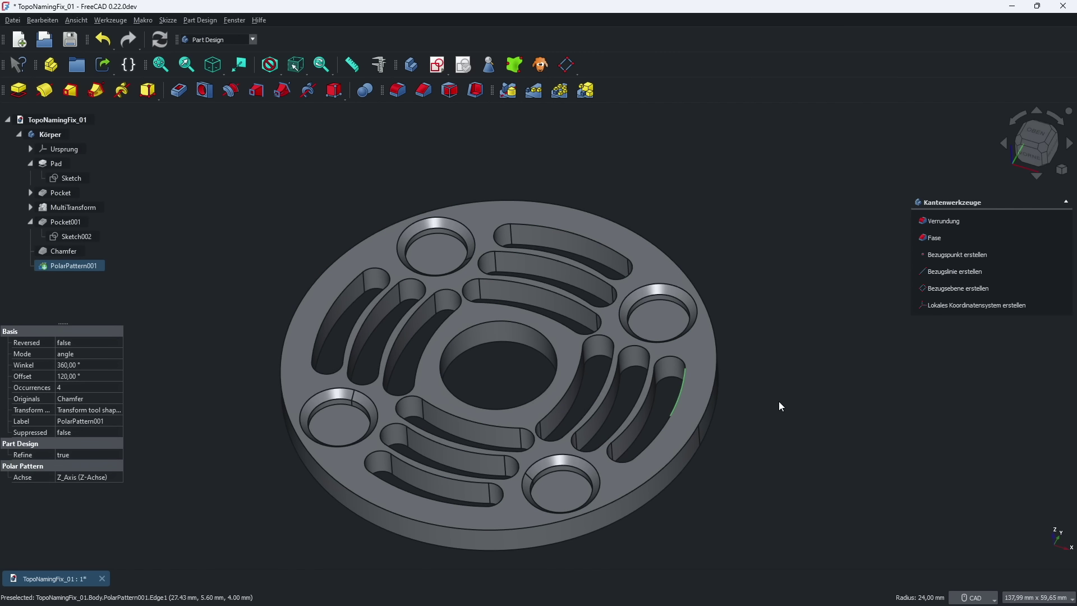
pyautogui.click(779, 402)
pyautogui.click(681, 393)
pyautogui.click(722, 281)
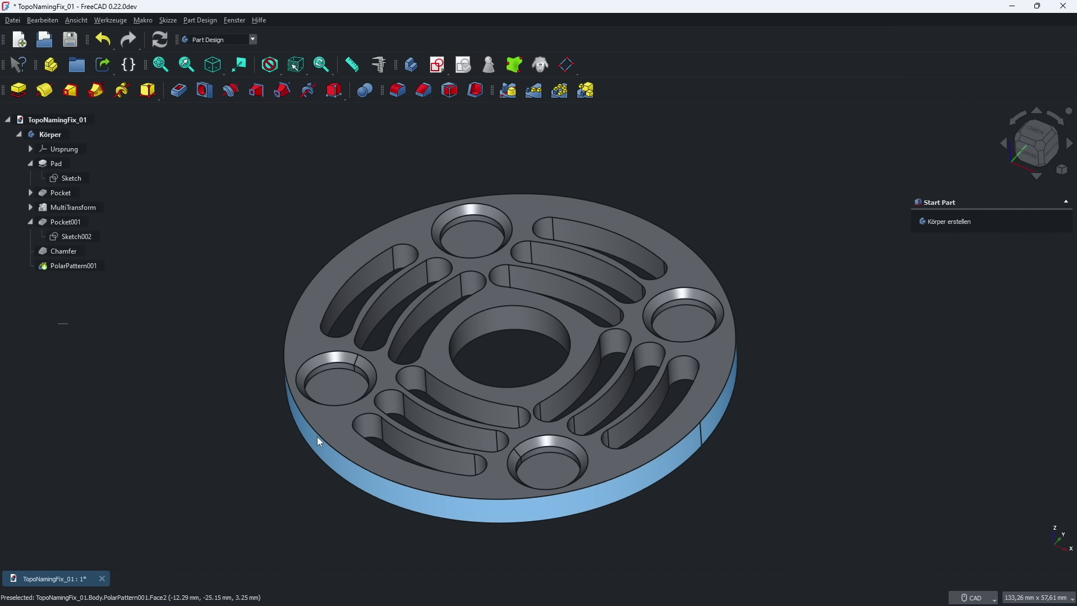
# - Fillet the plate's outer top edge with a 0,5 mm radius and inspect it
pyautogui.click(318, 437)
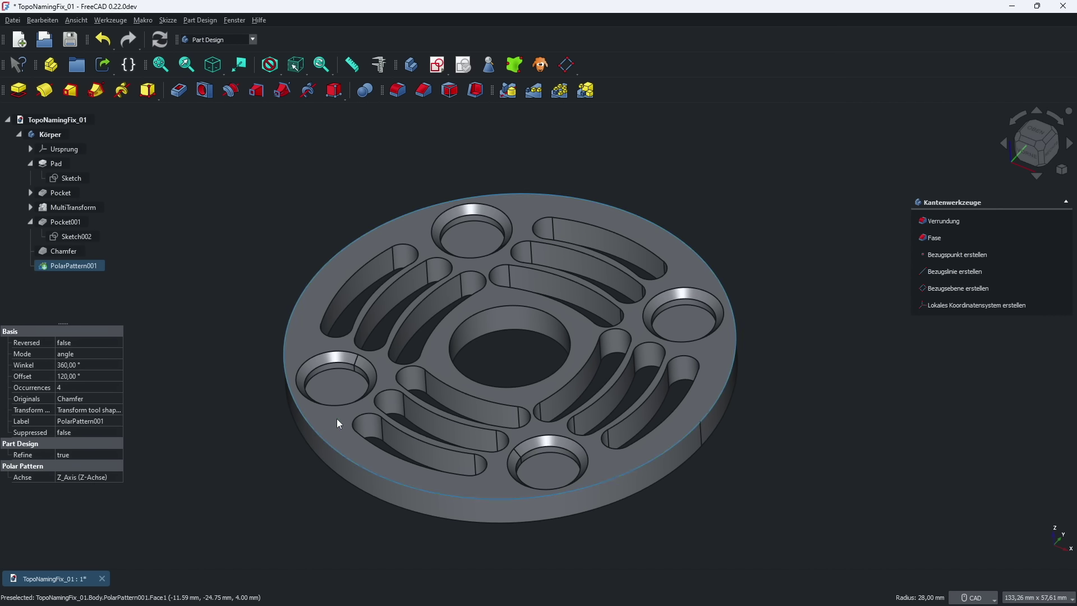
pyautogui.click(398, 90)
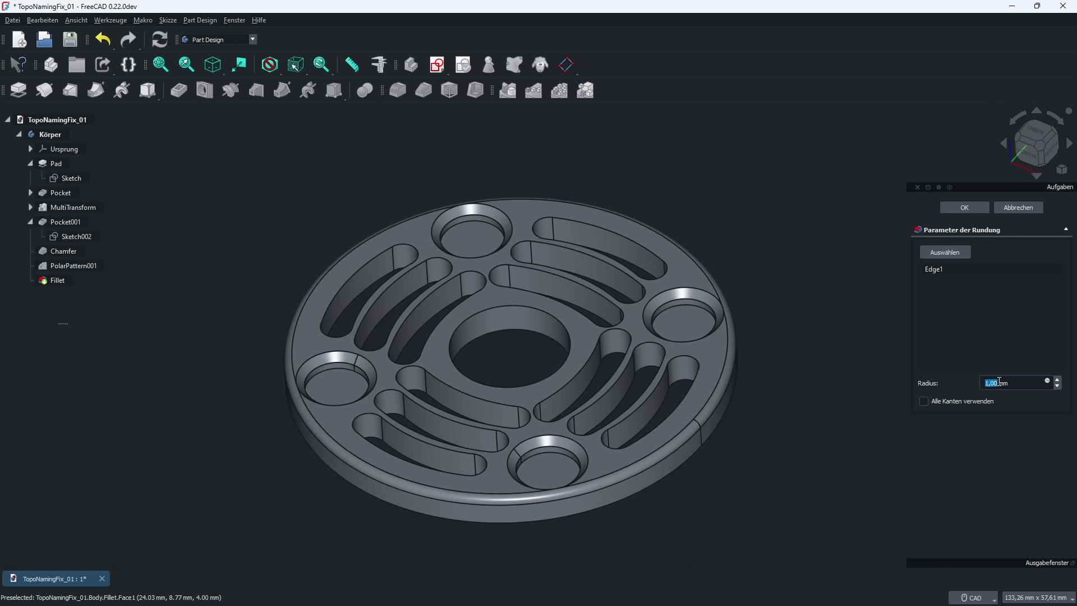
pyautogui.write('0,')
pyautogui.write('5')
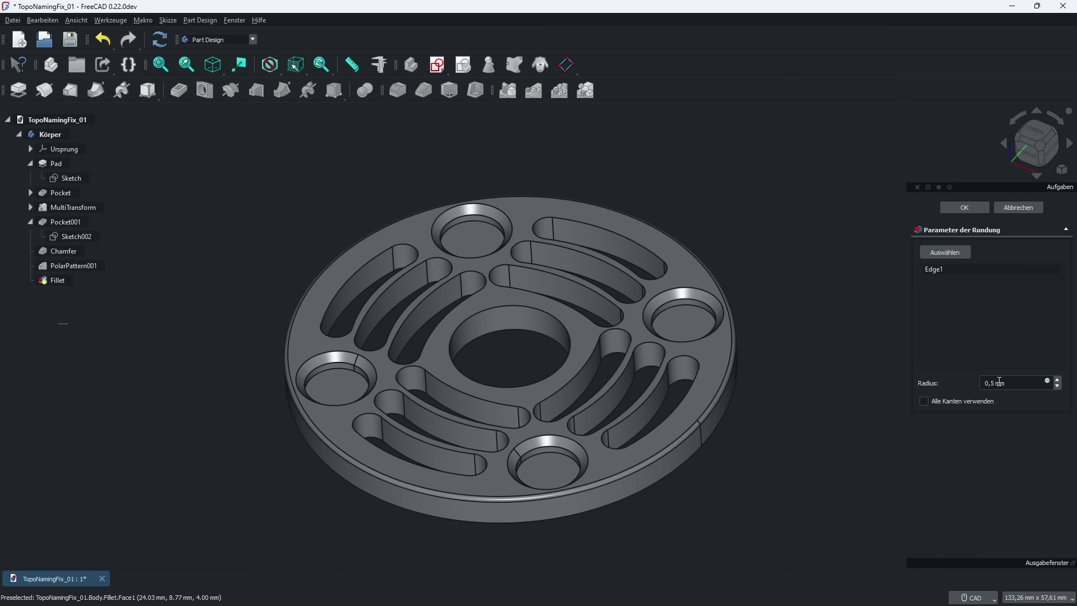
pyautogui.click(971, 211)
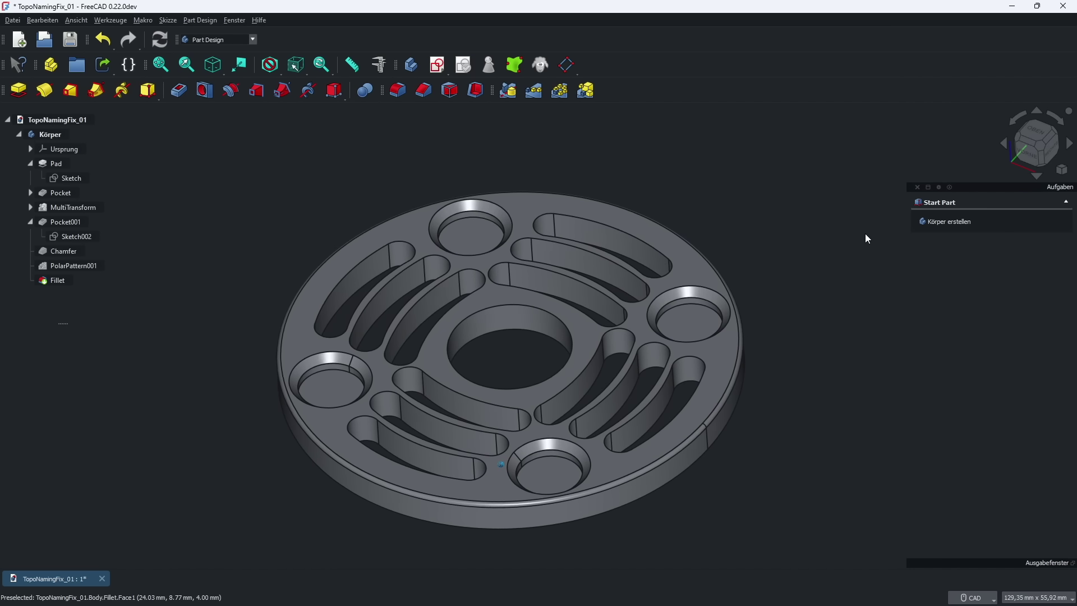
pyautogui.moveTo(860, 237); pyautogui.dragTo(812, 272, button='middle')
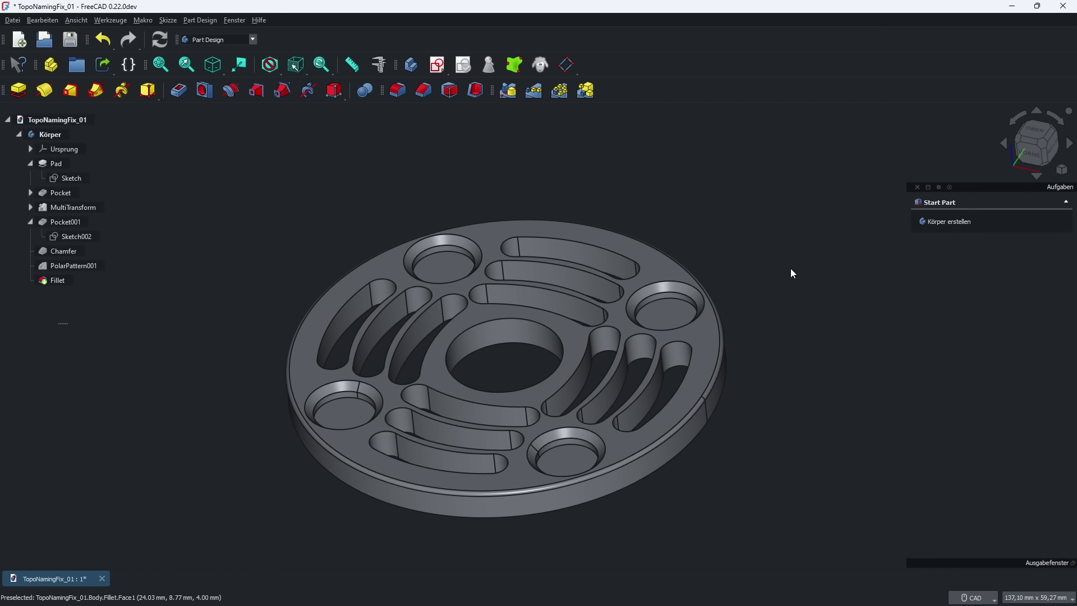
# - Change Pocket001's Type property to ThroughAll and recompute the model
pyautogui.click(442, 267)
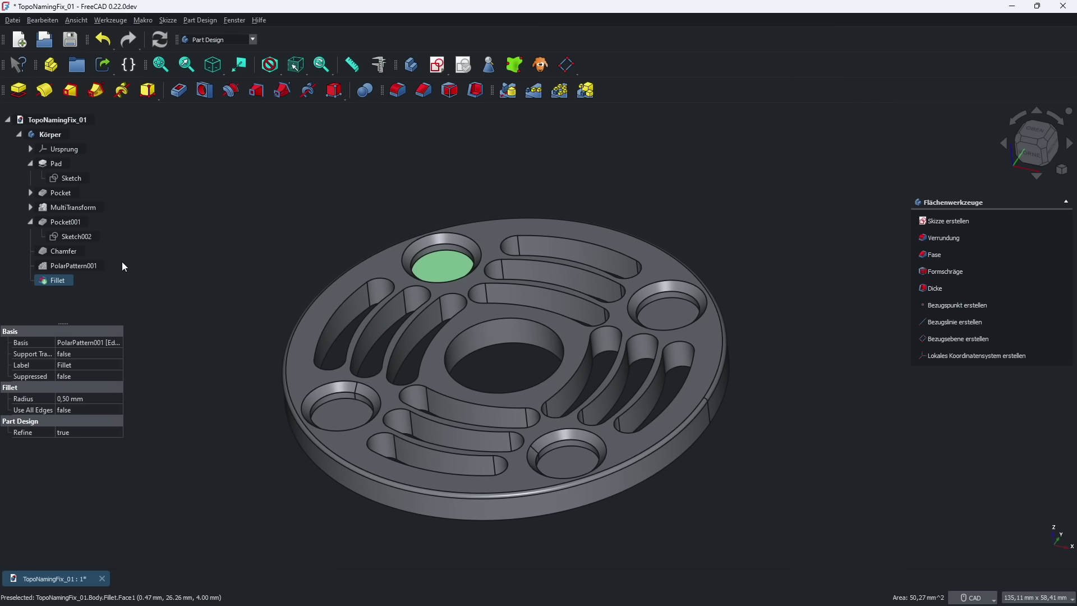
pyautogui.click(66, 223)
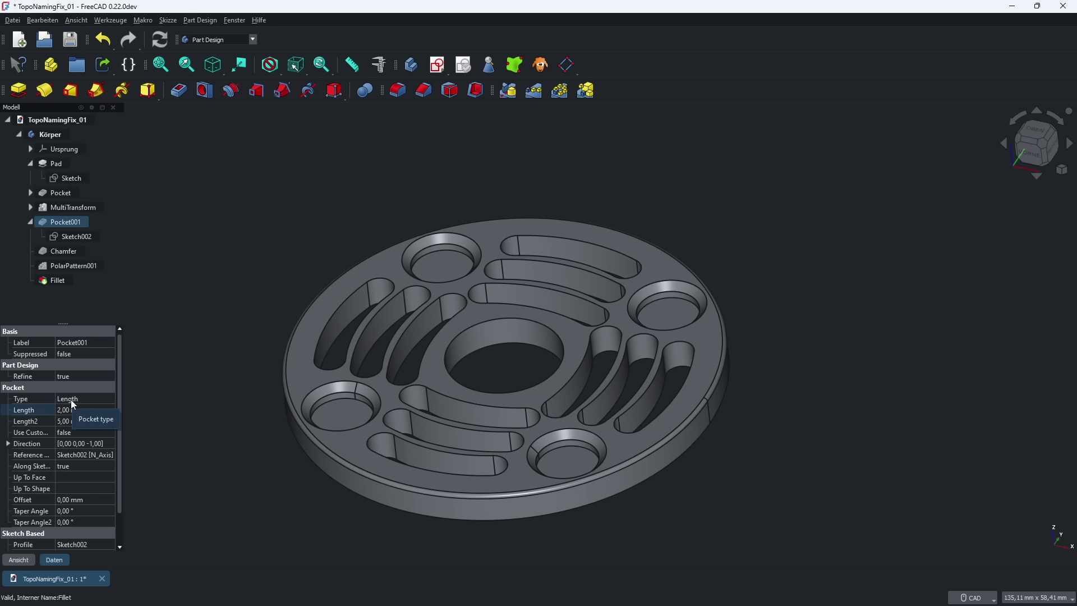
pyautogui.click(73, 401)
pyautogui.click(76, 400)
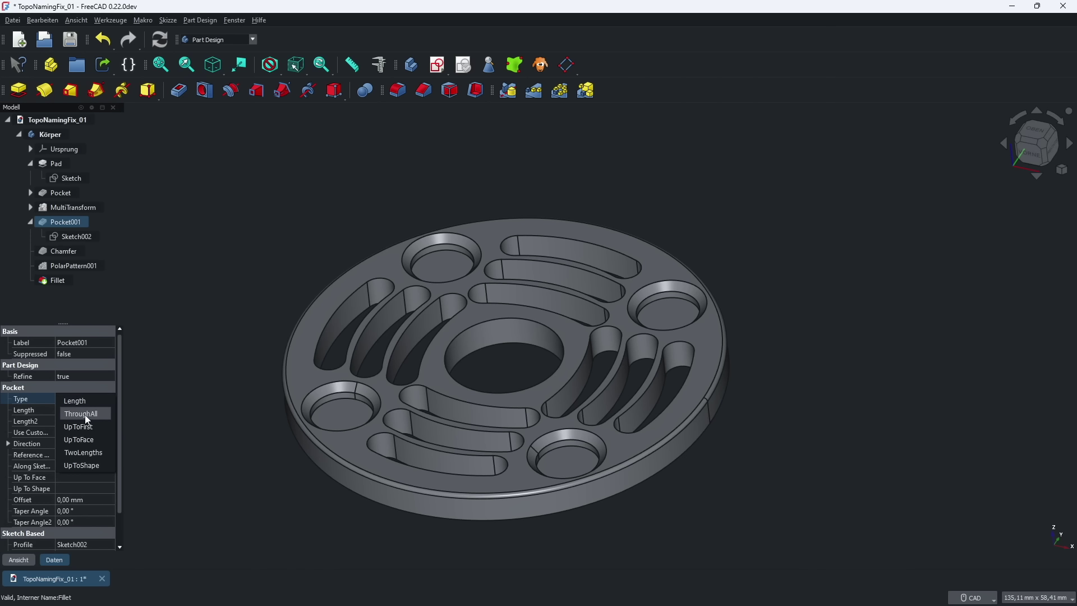
pyautogui.click(87, 415)
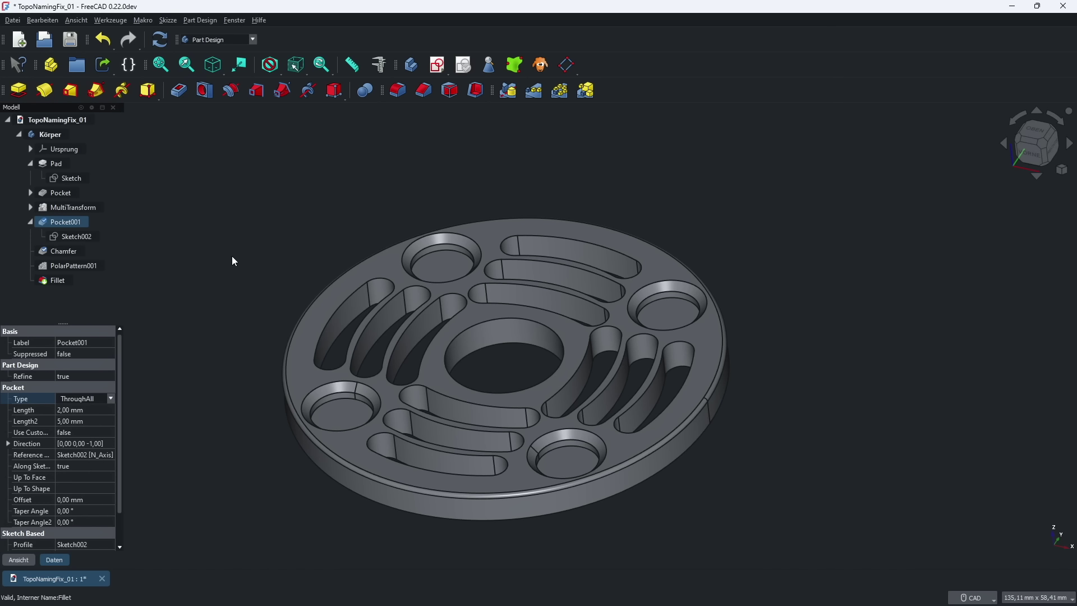
pyautogui.click(166, 46)
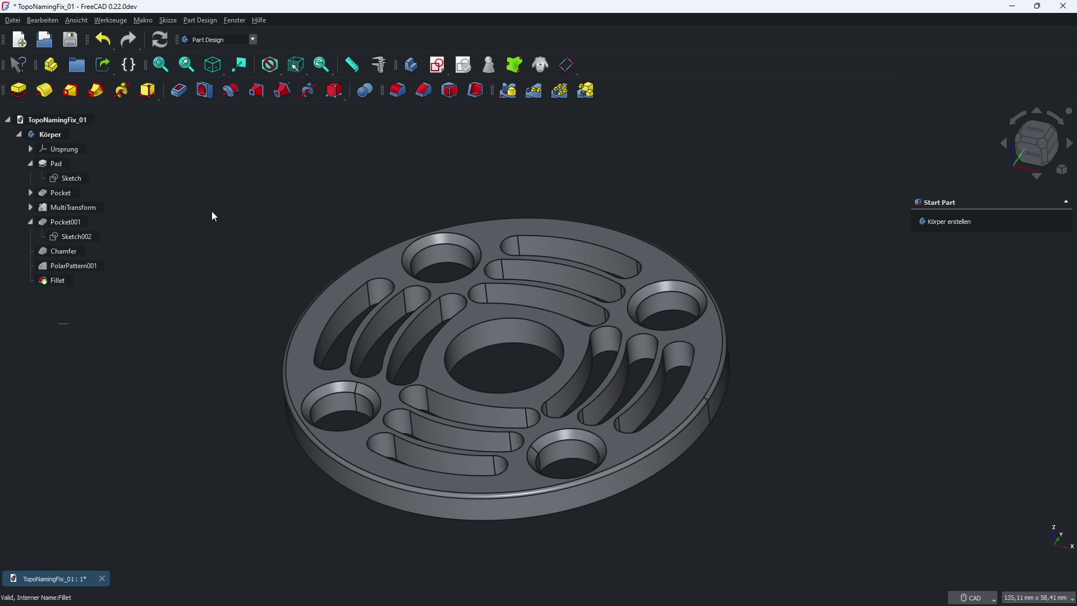
pyautogui.press('0')
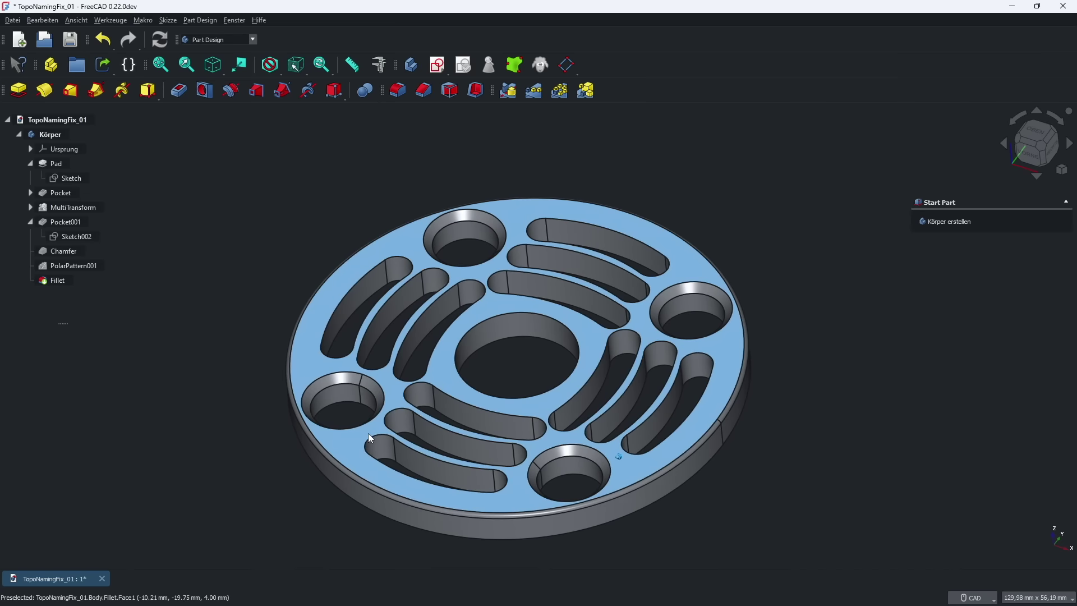
pyautogui.press('2')
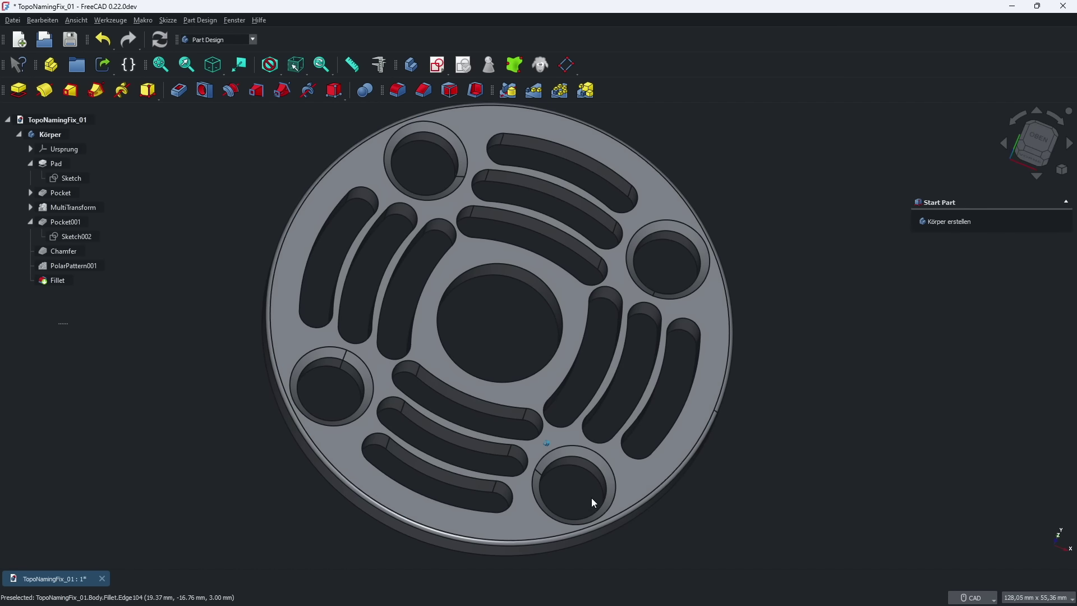
pyautogui.moveTo(593, 502)
pyautogui.mouseDown(button='middle')
pyautogui.moveTo(565, 479)
pyautogui.moveTo(585, 500)
pyautogui.moveTo(601, 495)
pyautogui.moveTo(465, 477)
pyautogui.mouseUp(button='middle')
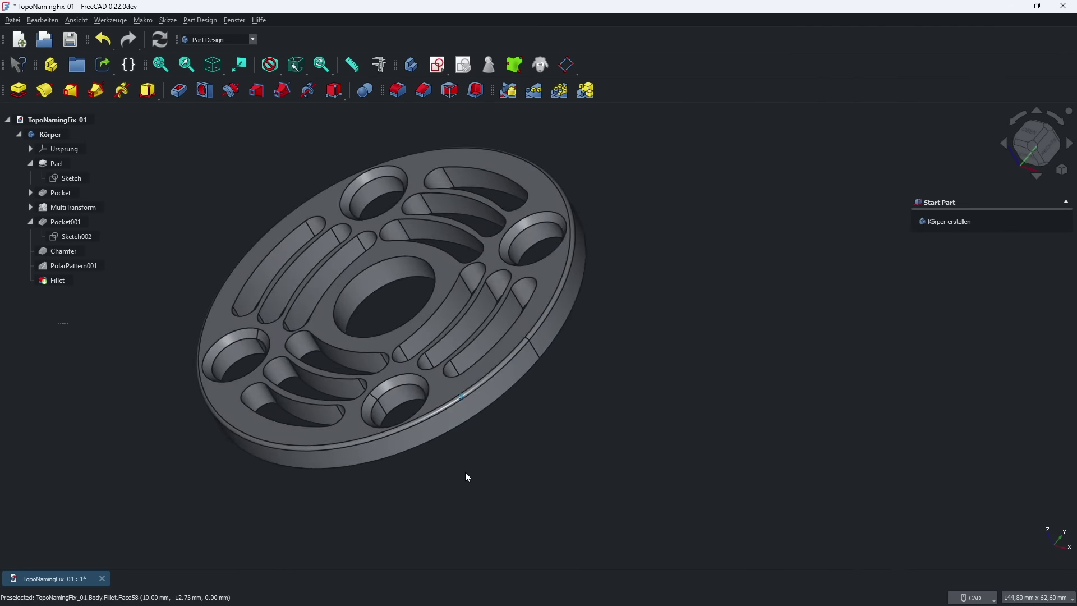
pyautogui.scroll(2, 468, 472)
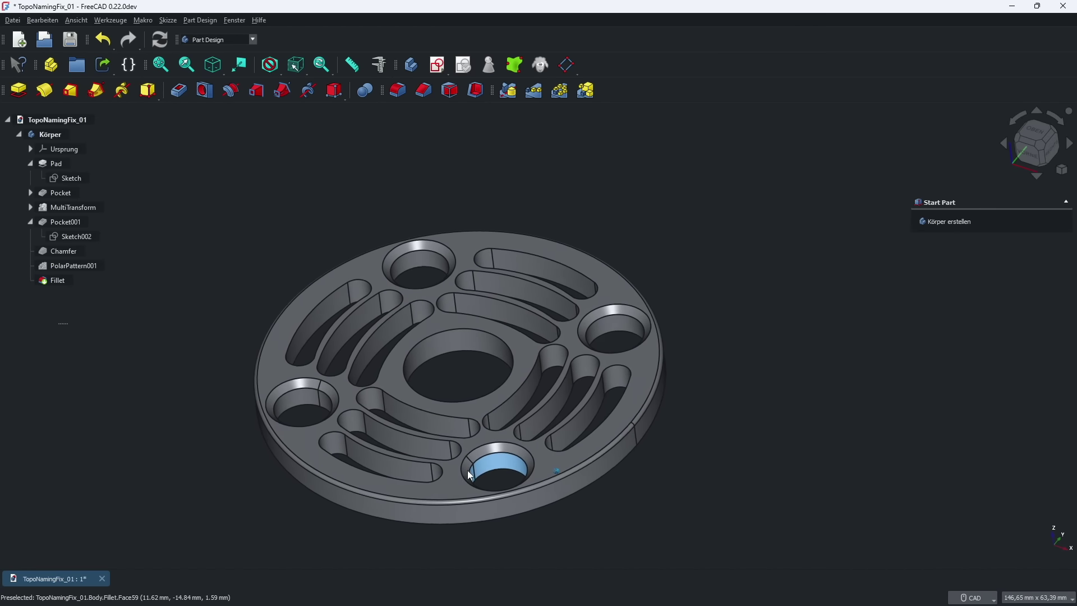
pyautogui.scroll(2, 467, 471)
pyautogui.scroll(1, 457, 404)
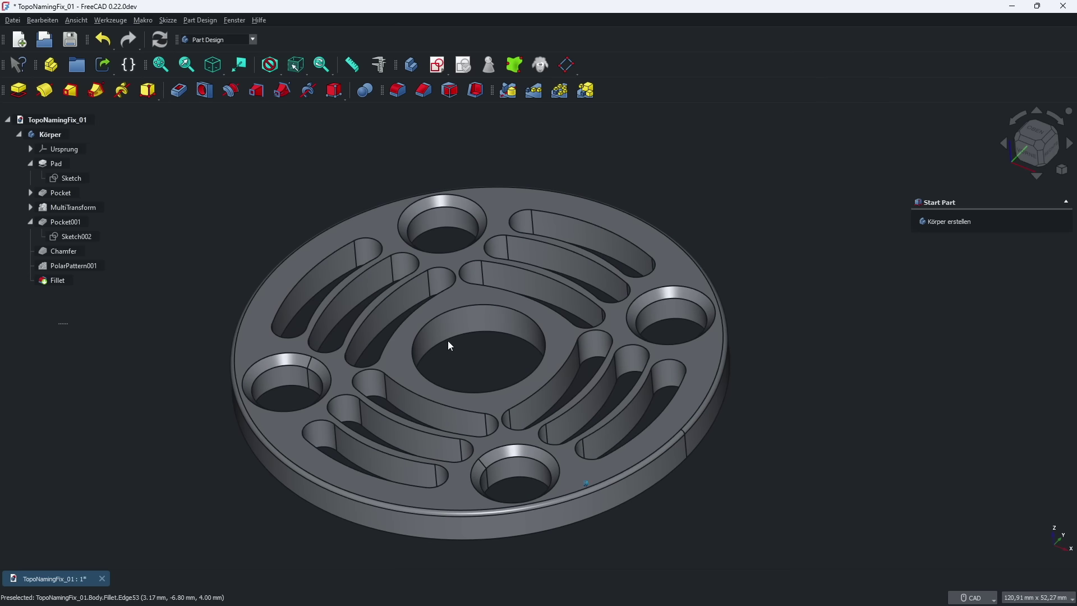
pyautogui.click(433, 209)
pyautogui.click(698, 207)
pyautogui.scroll(-1, 701, 211)
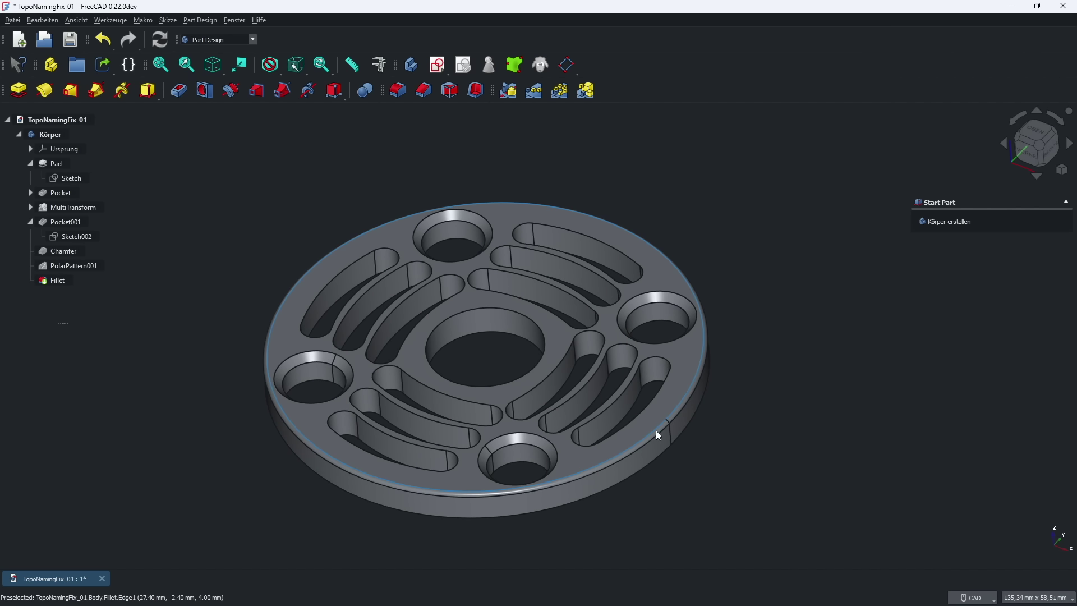
pyautogui.scroll(1, 728, 436)
pyautogui.moveTo(66, 221)
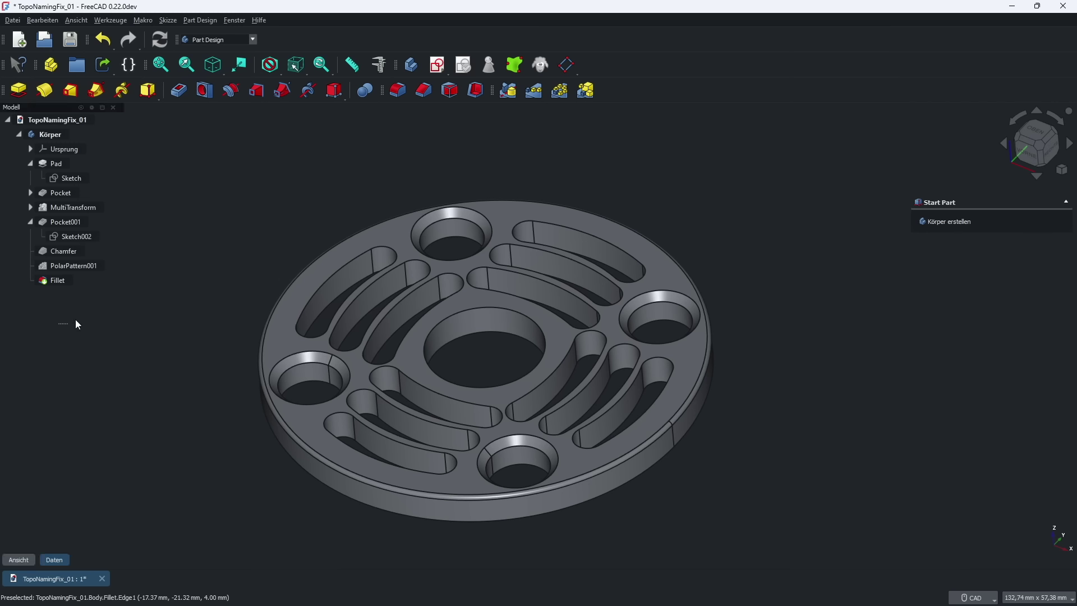
pyautogui.click(76, 208)
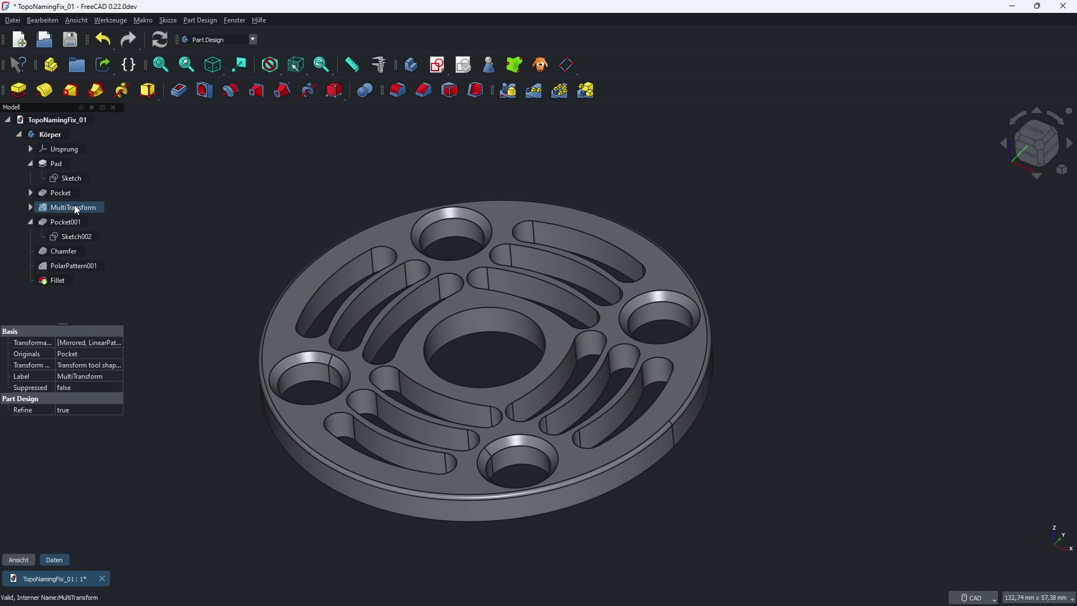
# - Edit MultiTransform's LinearPattern to 2 occurrences over a 6,00 mm length
pyautogui.doubleClick(75, 207)
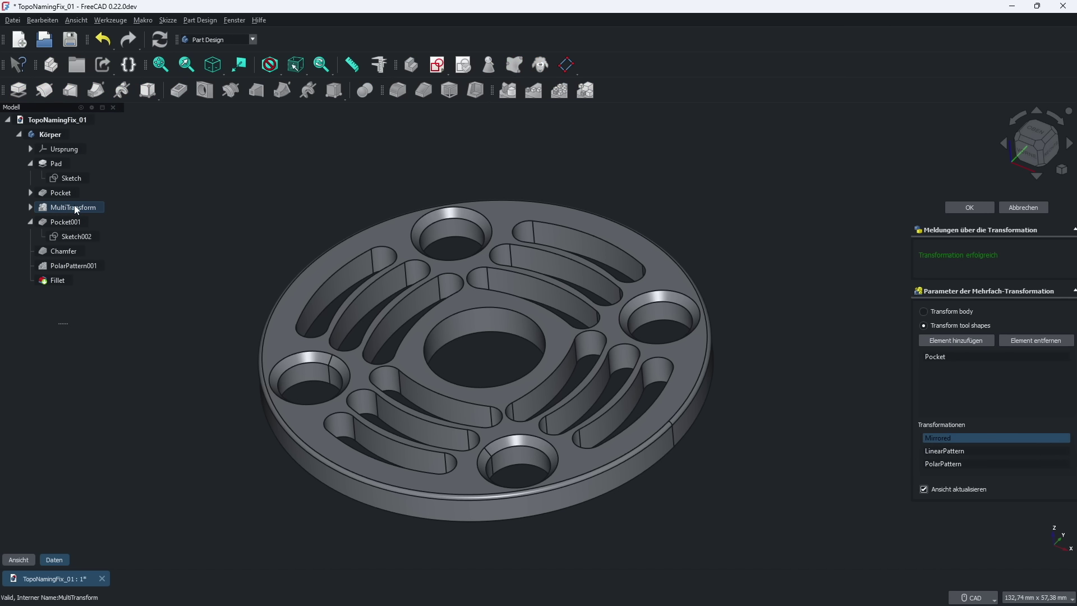
pyautogui.doubleClick(959, 451)
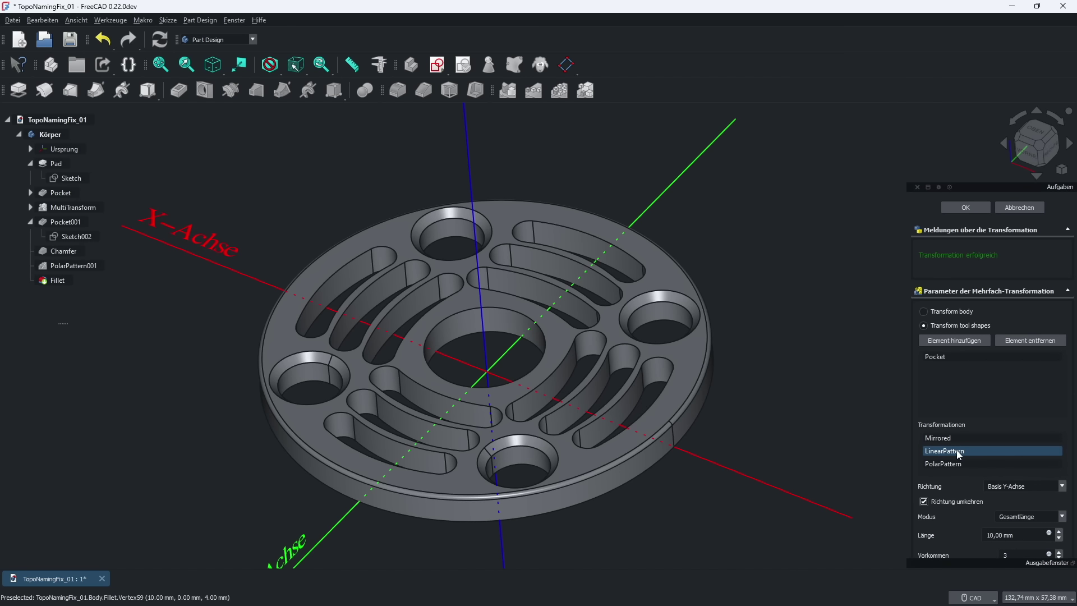
pyautogui.click(1060, 557)
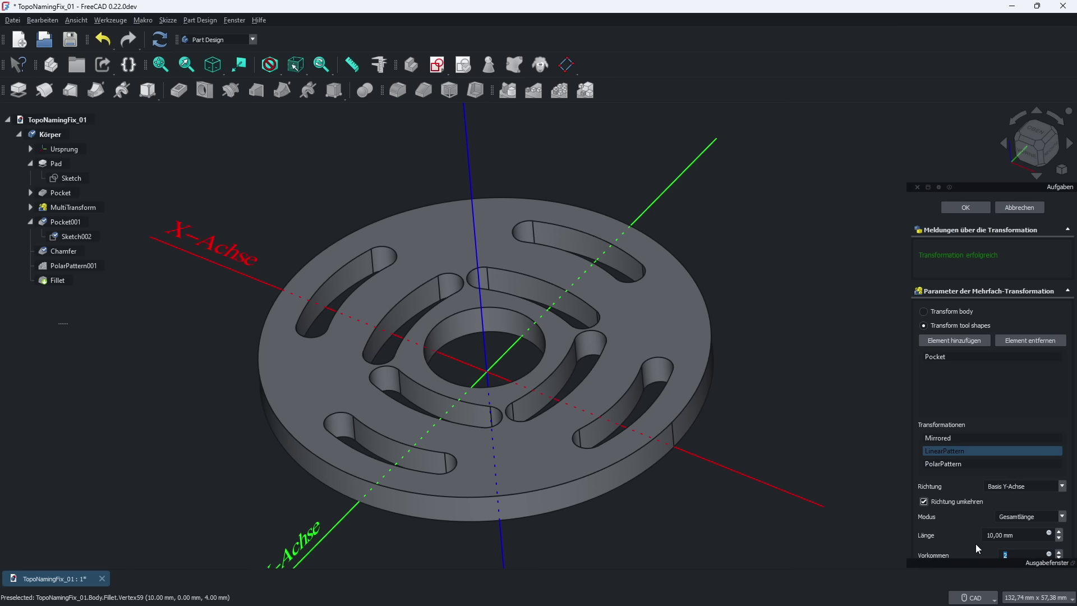
pyautogui.click(1059, 539)
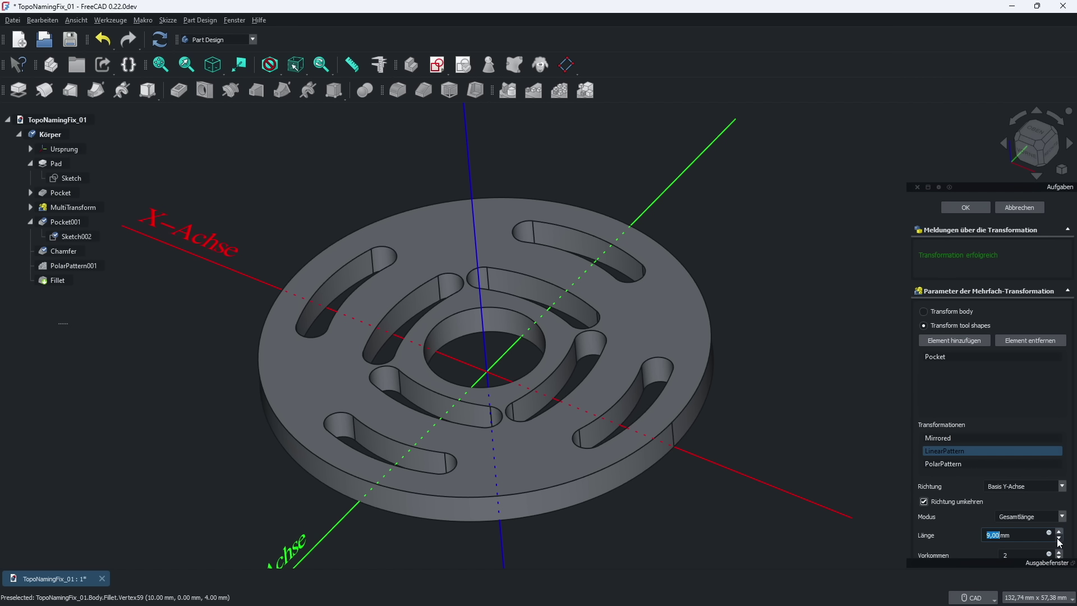
pyautogui.click(1059, 539)
pyautogui.click(1059, 539)
pyautogui.click(1059, 540)
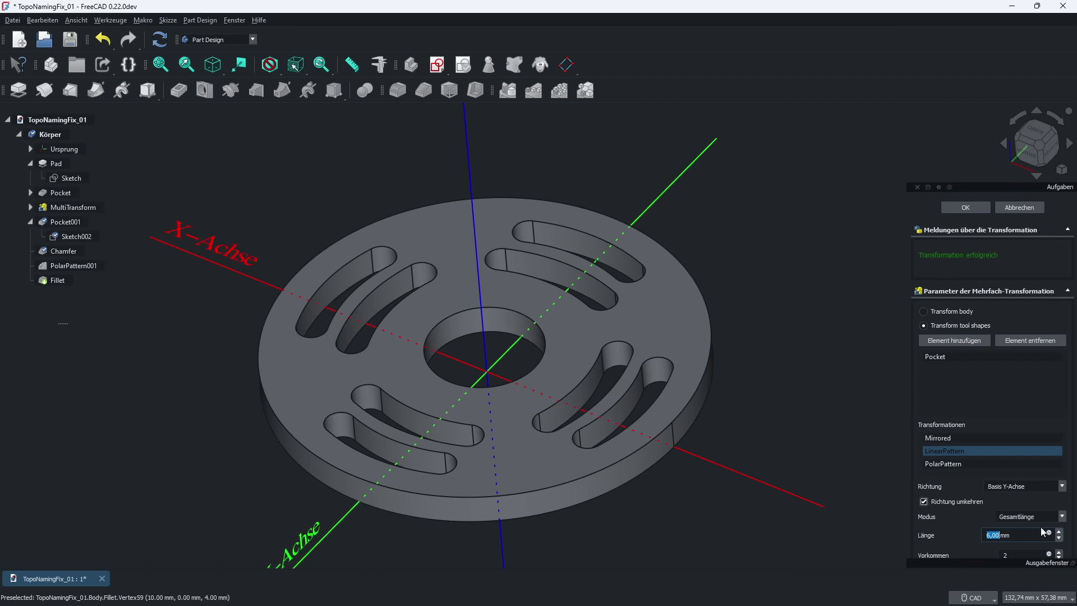
pyautogui.scroll(-2, 961, 540)
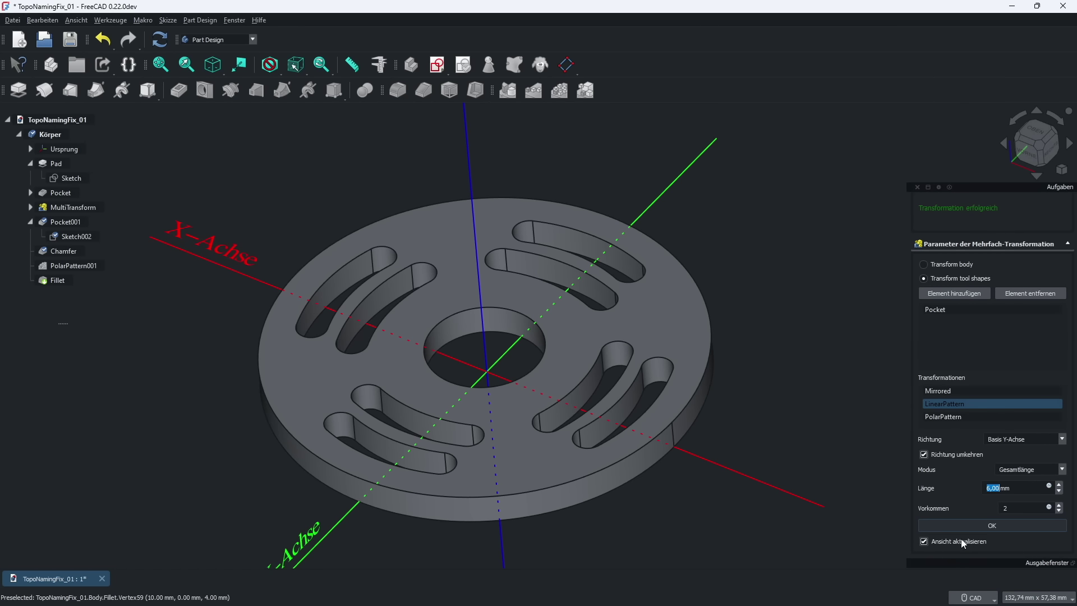
pyautogui.scroll(2, 992, 254)
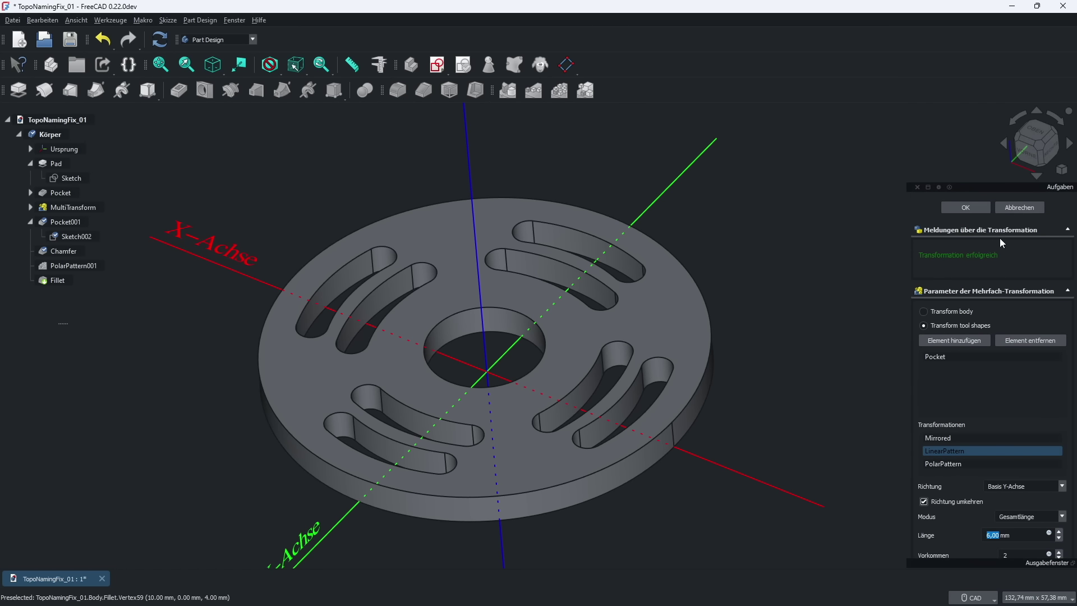
pyautogui.click(969, 205)
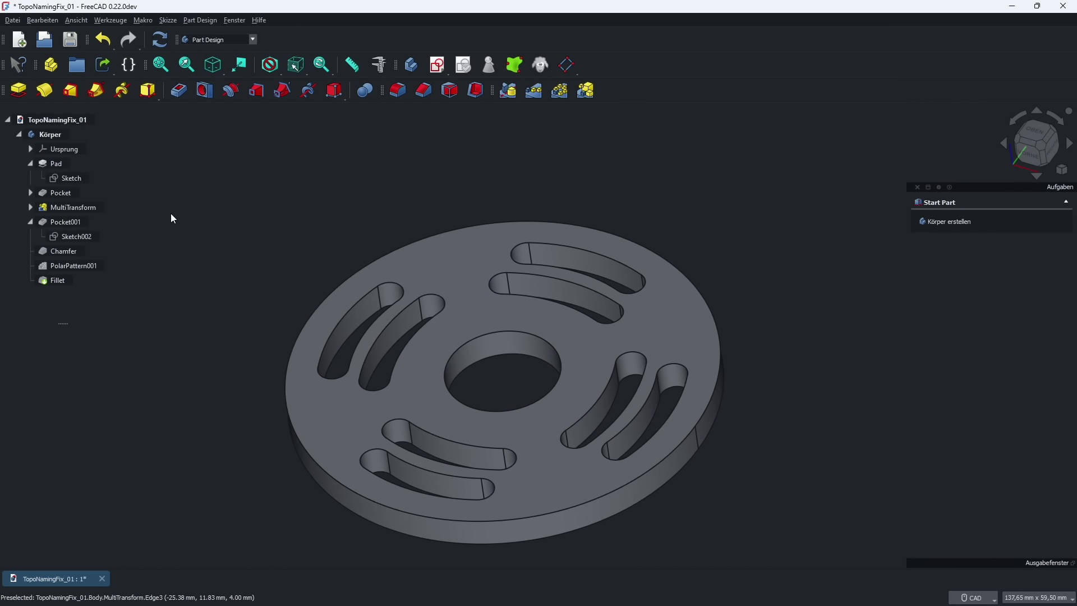
# - Lower MultiTransform's PolarPattern from 4 to 3 occurrences and view the plate from above
pyautogui.doubleClick(90, 208)
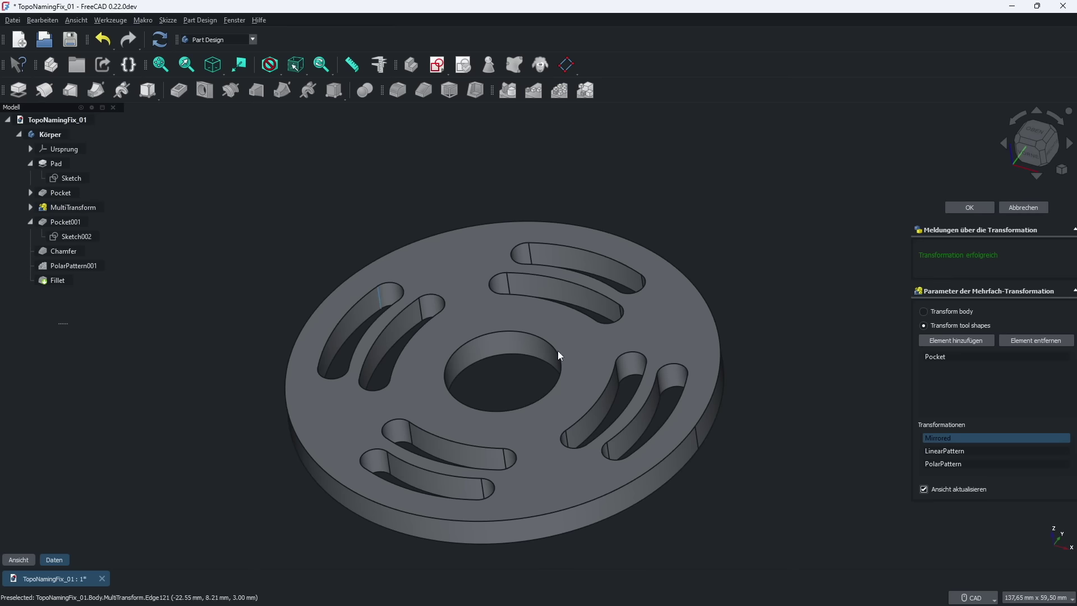
pyautogui.click(961, 463)
pyautogui.doubleClick(961, 467)
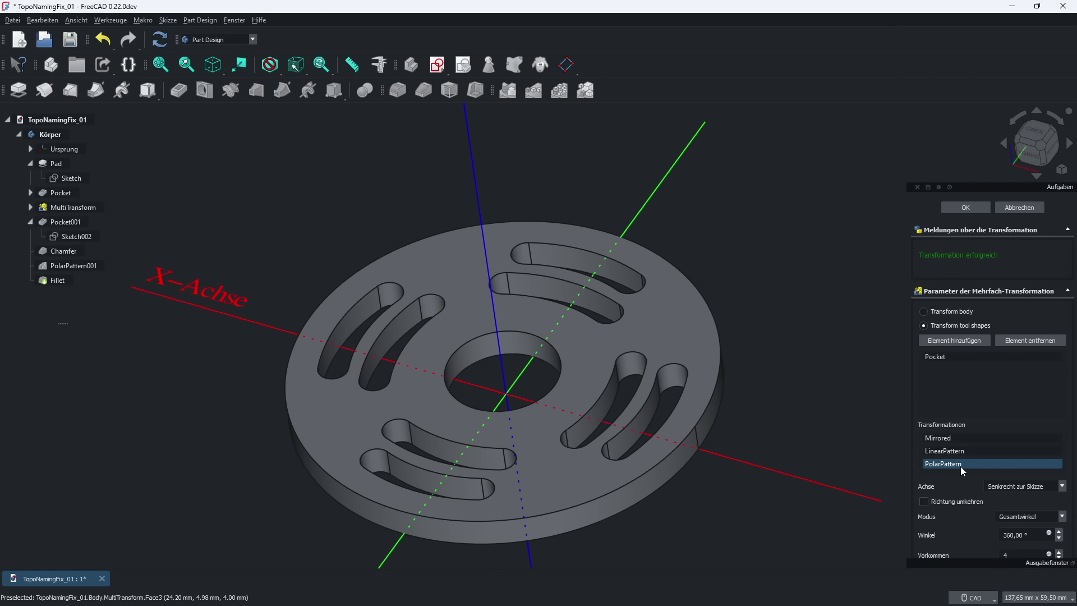
pyautogui.click(1059, 557)
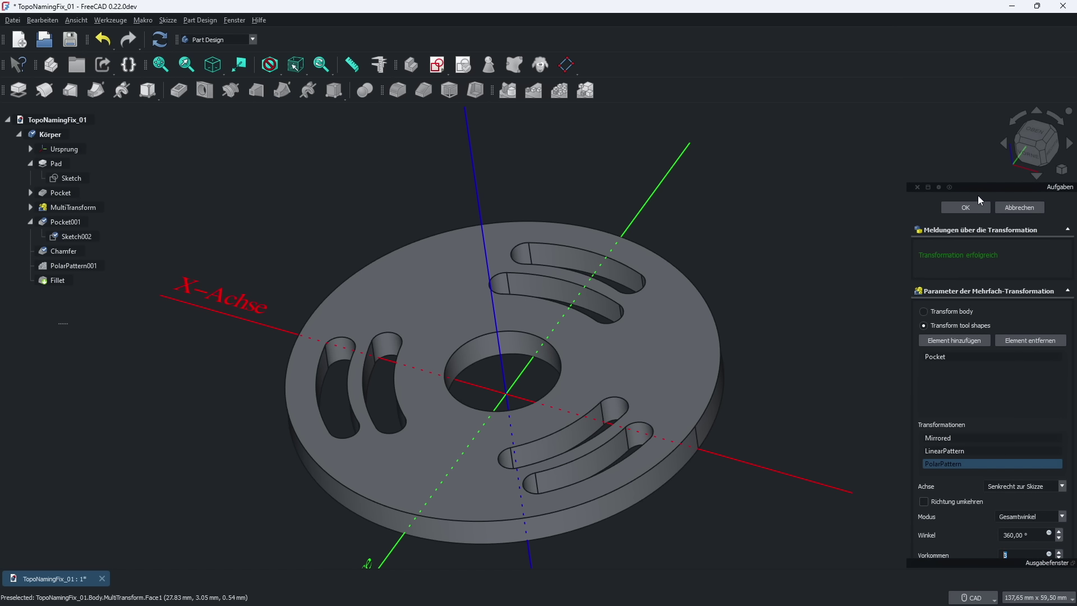
pyautogui.click(975, 208)
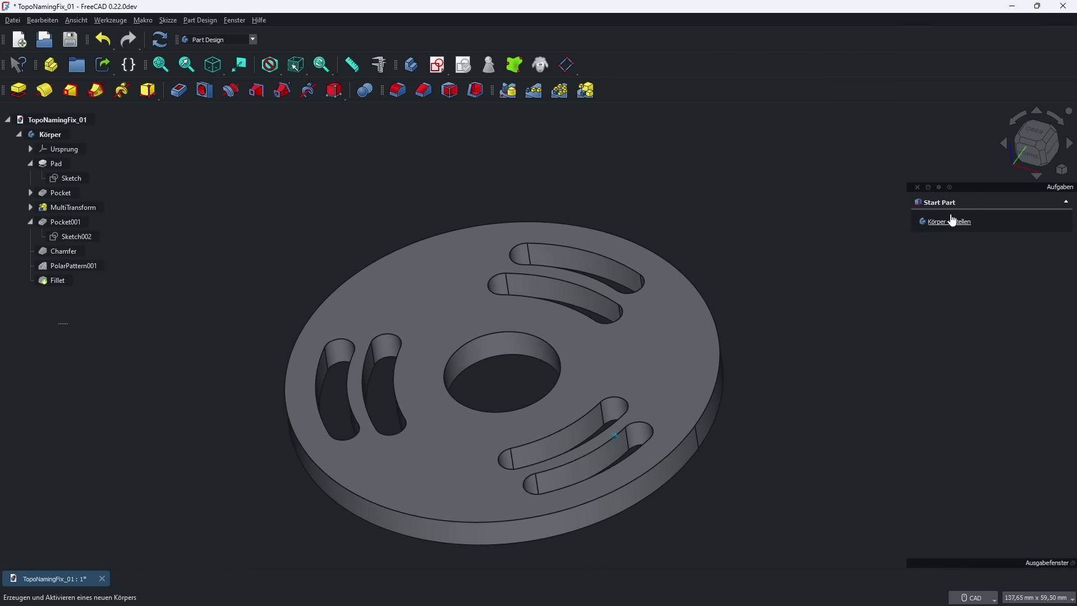
pyautogui.click(1022, 137)
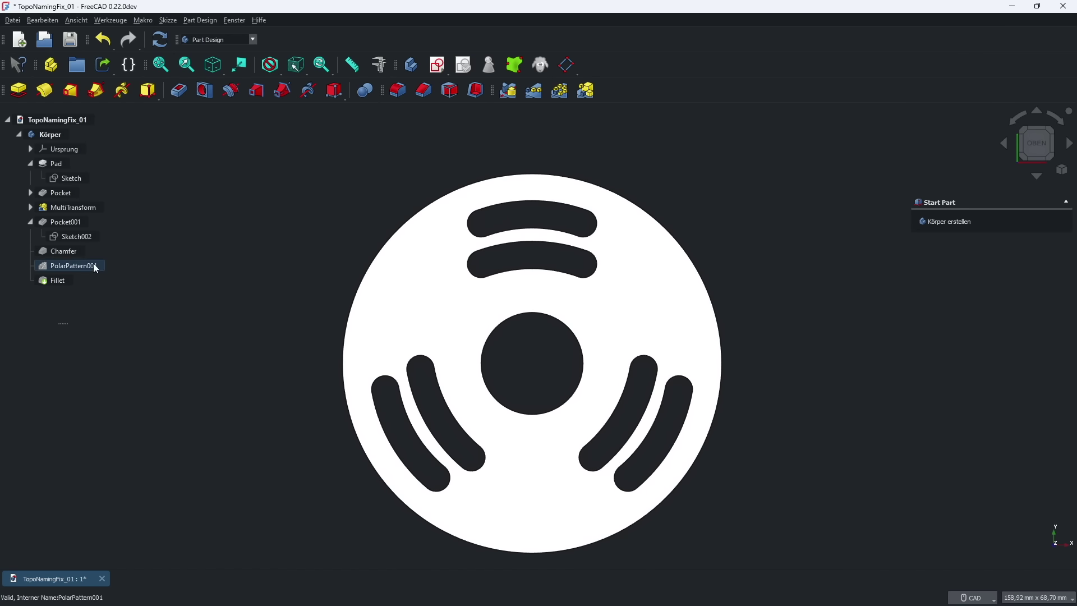
# - Inspect Sketch002, Chamfer and PolarPattern001 so the four patterned holes display
pyautogui.click(74, 238)
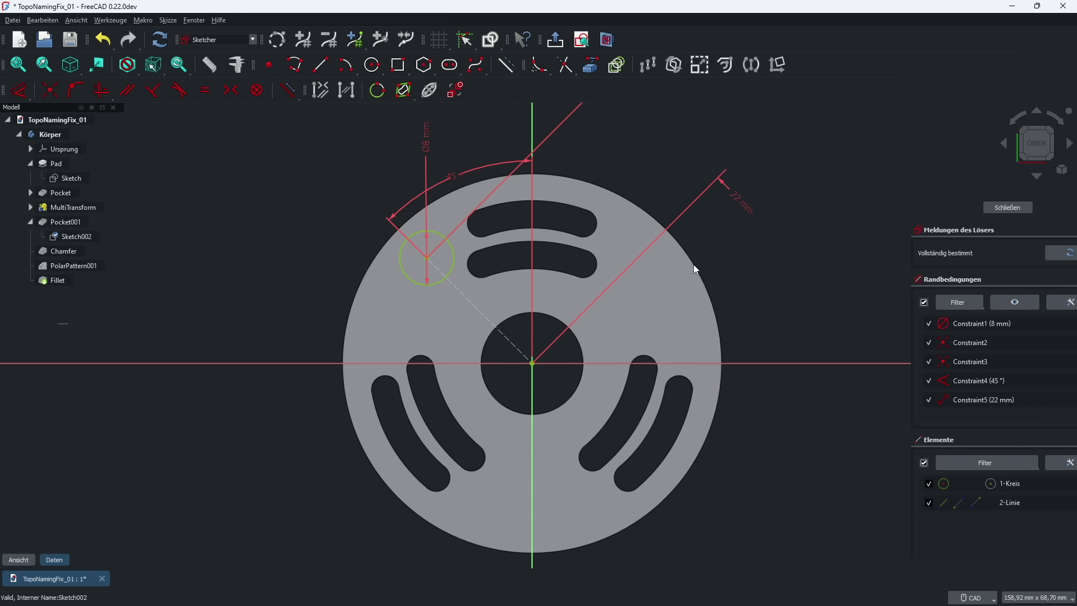
pyautogui.click(1008, 207)
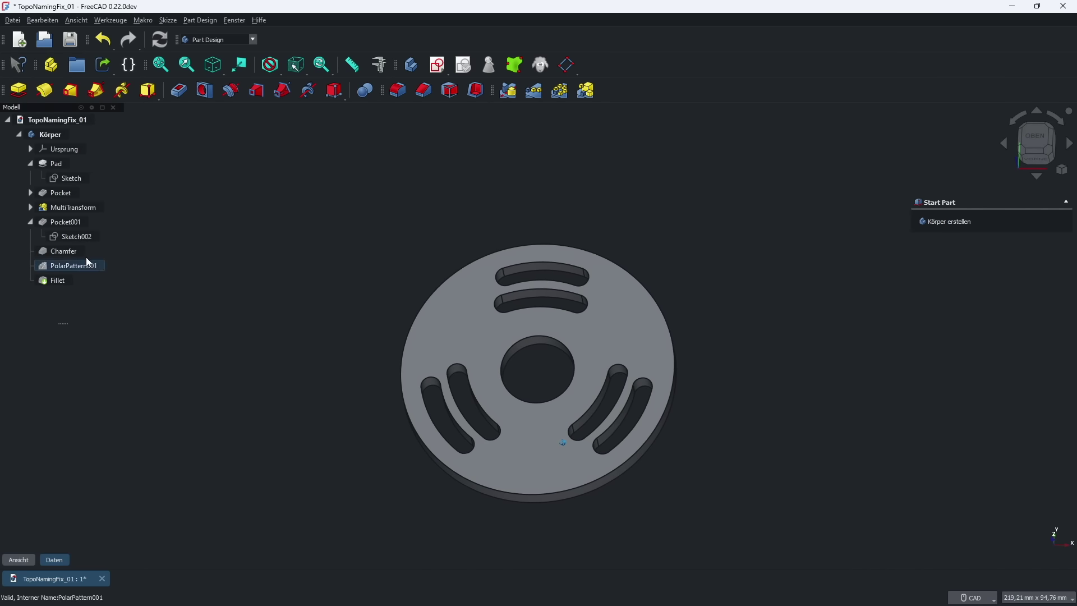
pyautogui.click(72, 252)
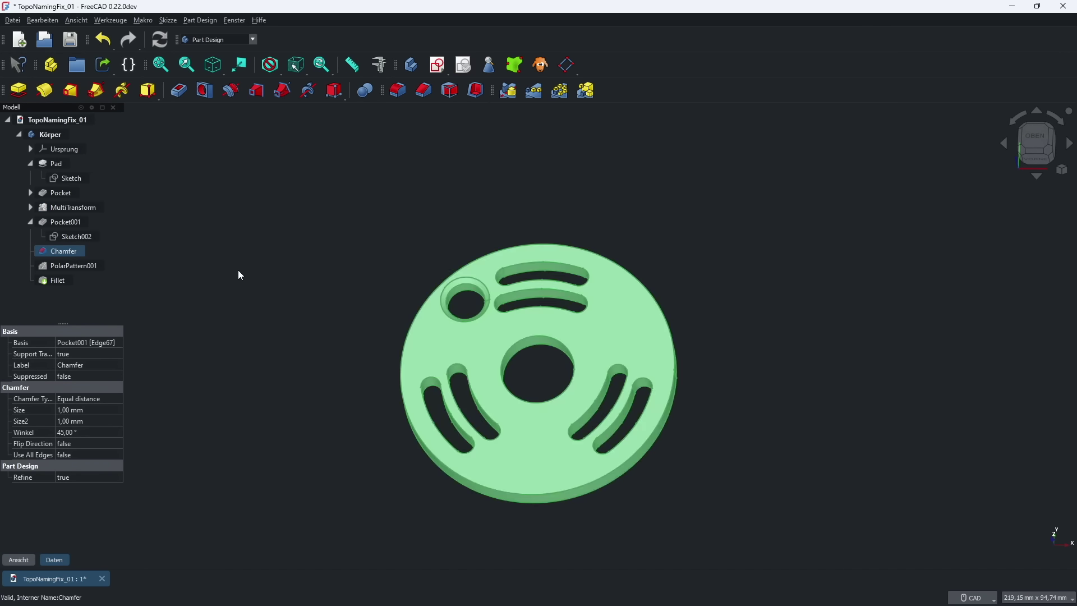
pyautogui.click(68, 266)
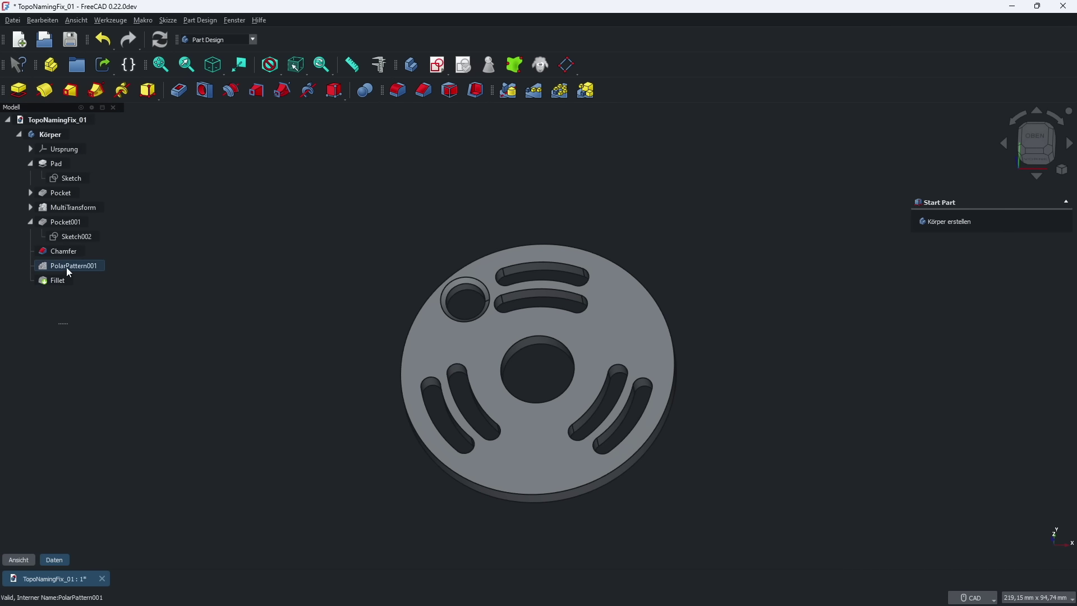
pyautogui.click(235, 296)
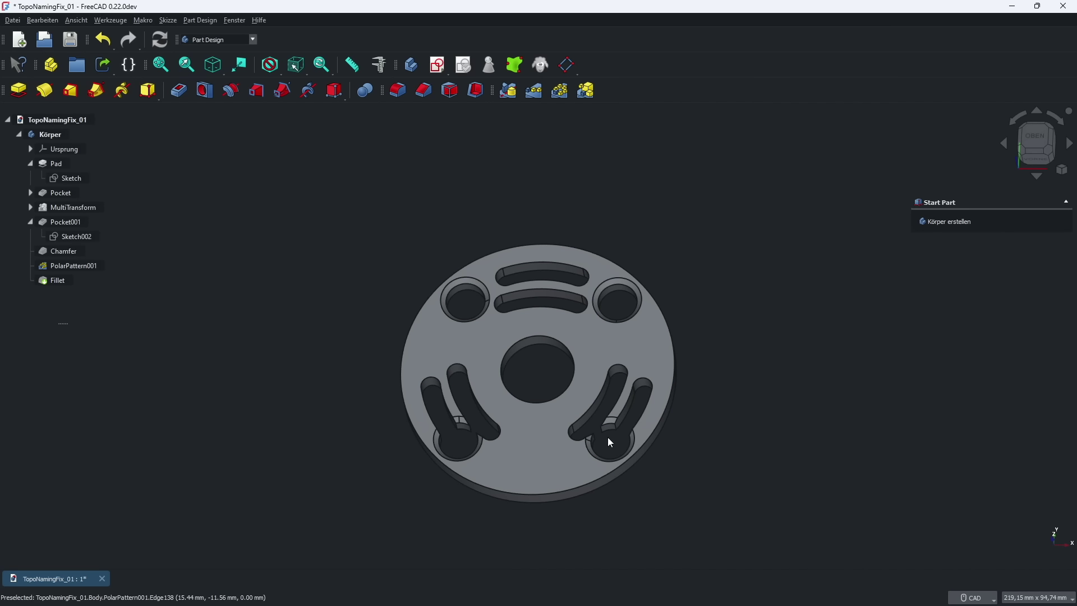
# - Set PolarPattern001 to 3 occurrences, then orbit and check the Fillet feature
pyautogui.doubleClick(80, 267)
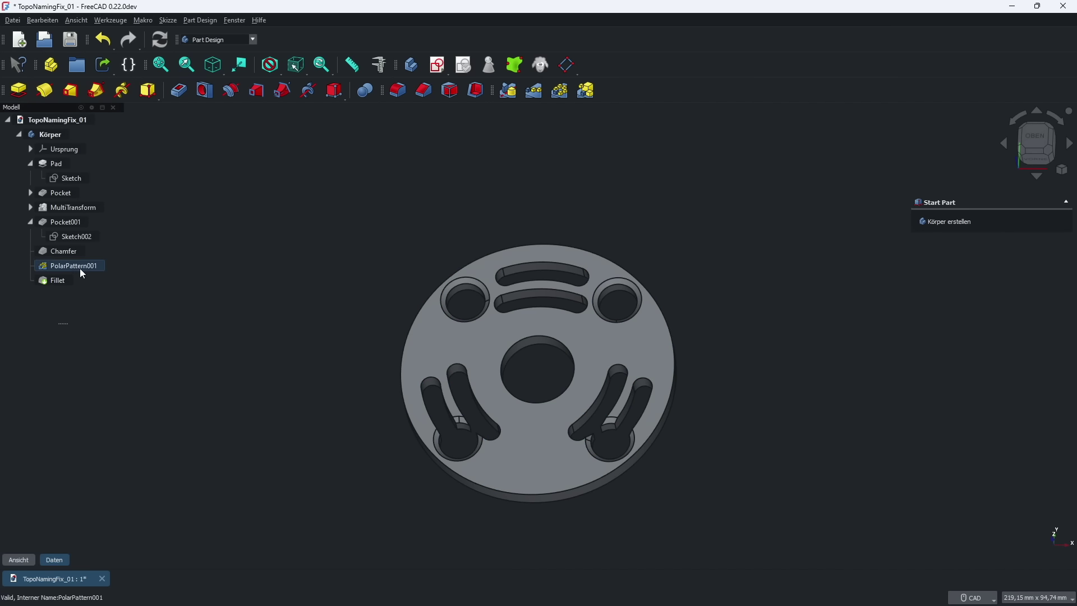
pyautogui.click(1058, 500)
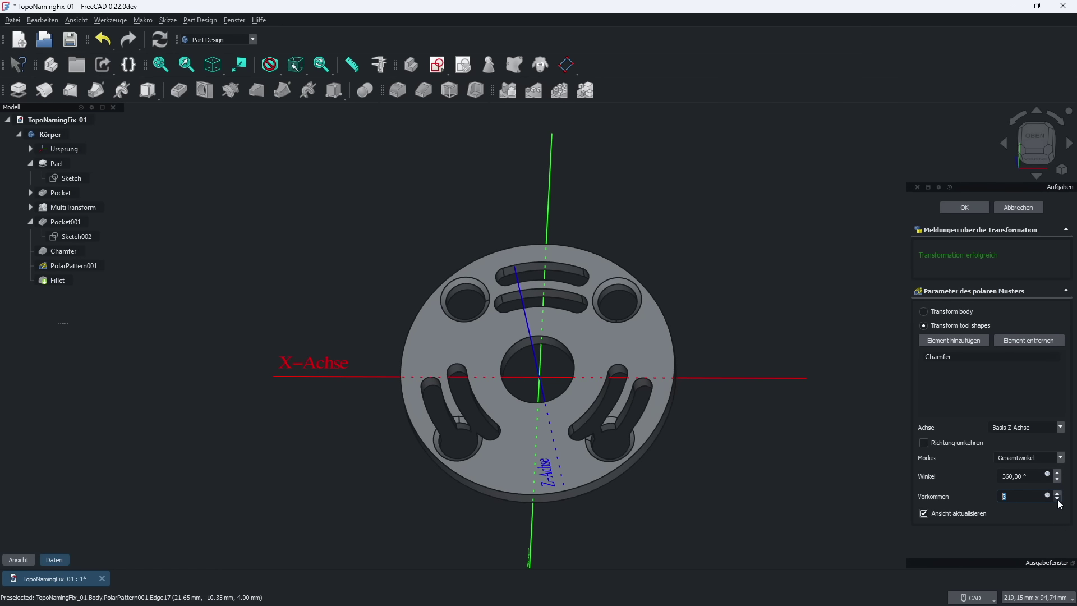
pyautogui.click(968, 211)
pyautogui.moveTo(737, 294); pyautogui.dragTo(289, 306, button='middle')
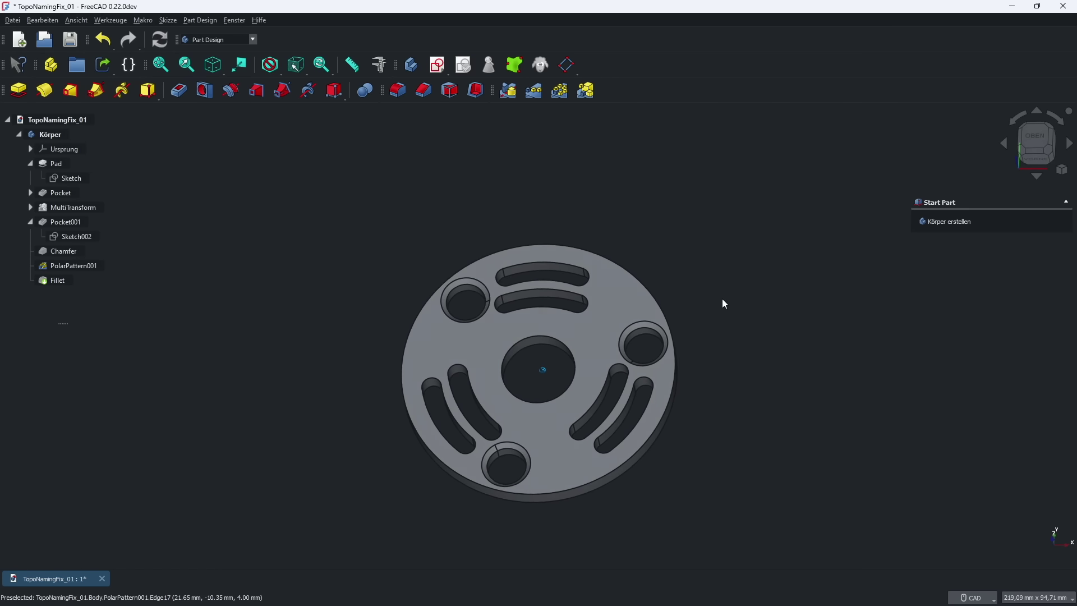
pyautogui.click(53, 280)
pyautogui.click(236, 271)
# - Switch Pocket001's Type from ThroughAll back to a 2,00 mm Length
pyautogui.scroll(2, 237, 271)
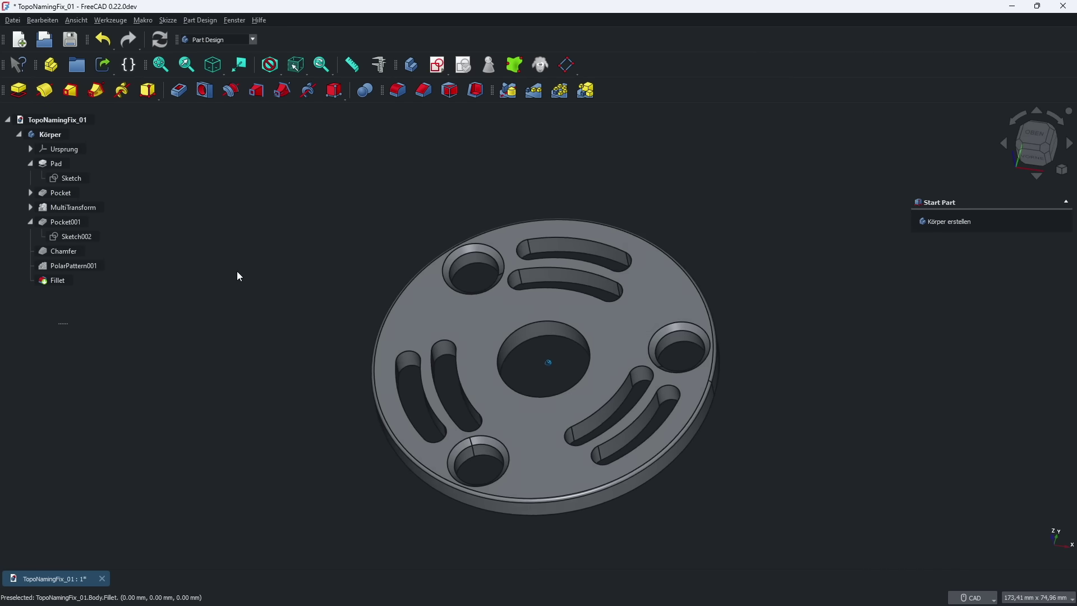
pyautogui.scroll(2, 358, 345)
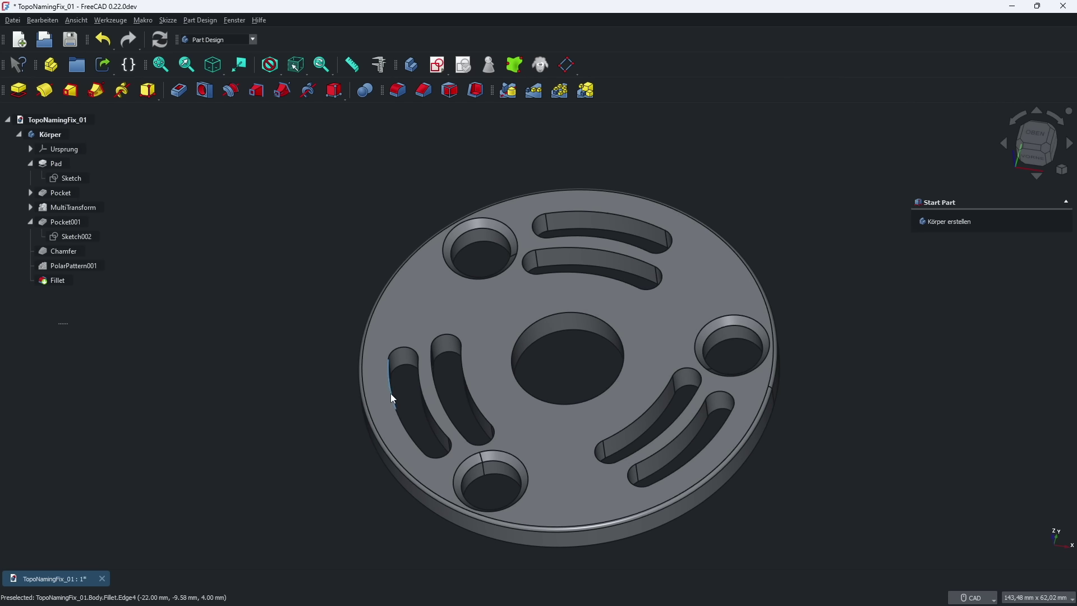
pyautogui.moveTo(260, 374)
pyautogui.mouseDown(button='middle')
pyautogui.moveTo(595, 389)
pyautogui.moveTo(696, 349)
pyautogui.mouseUp(button='middle')
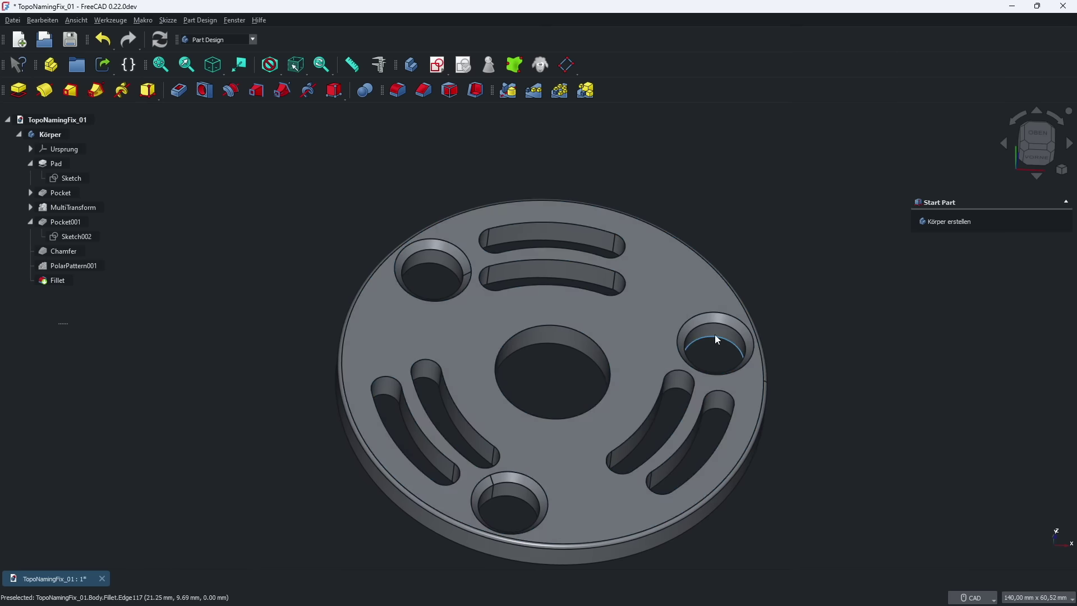
pyautogui.scroll(-1, 715, 334)
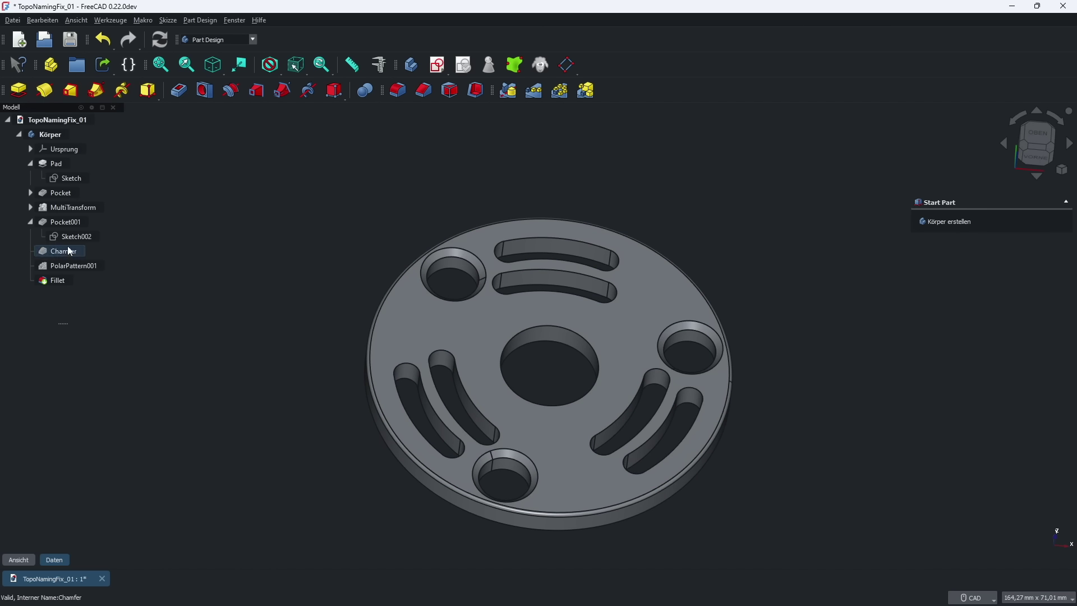
pyautogui.click(69, 223)
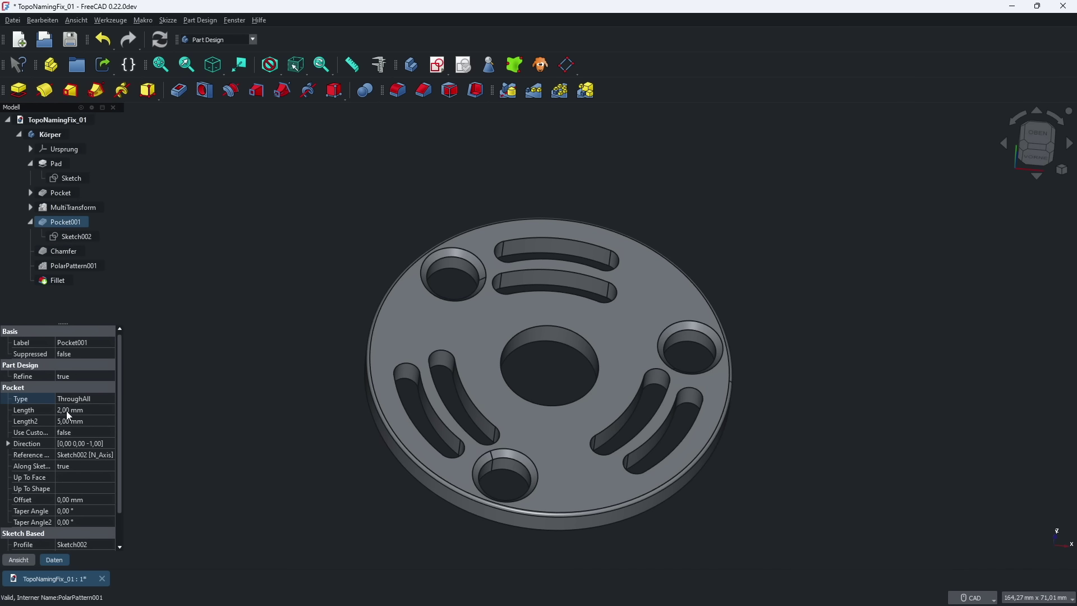
pyautogui.click(78, 399)
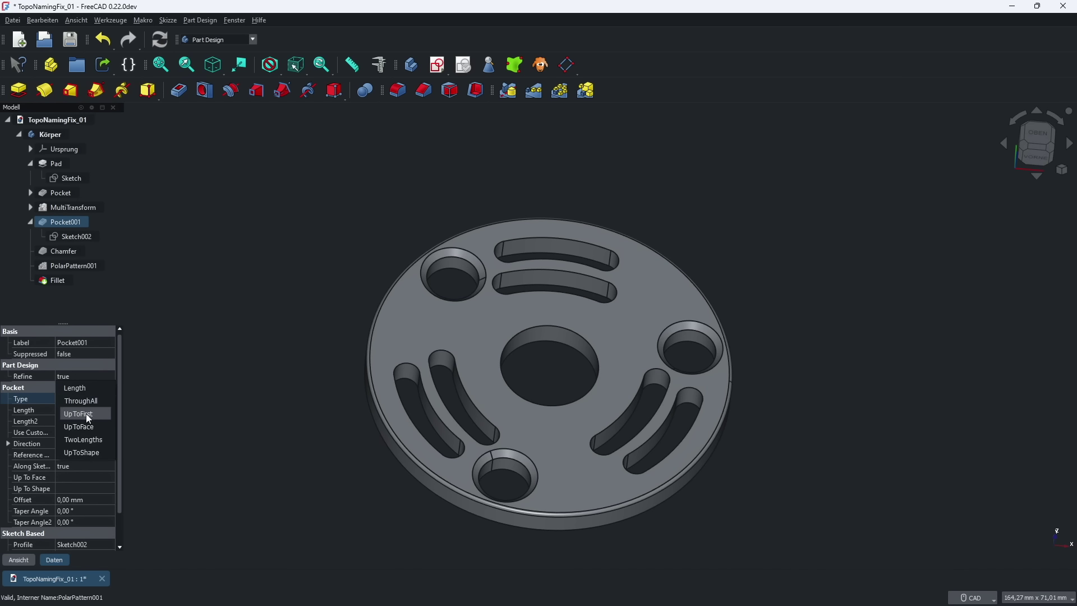
pyautogui.click(87, 387)
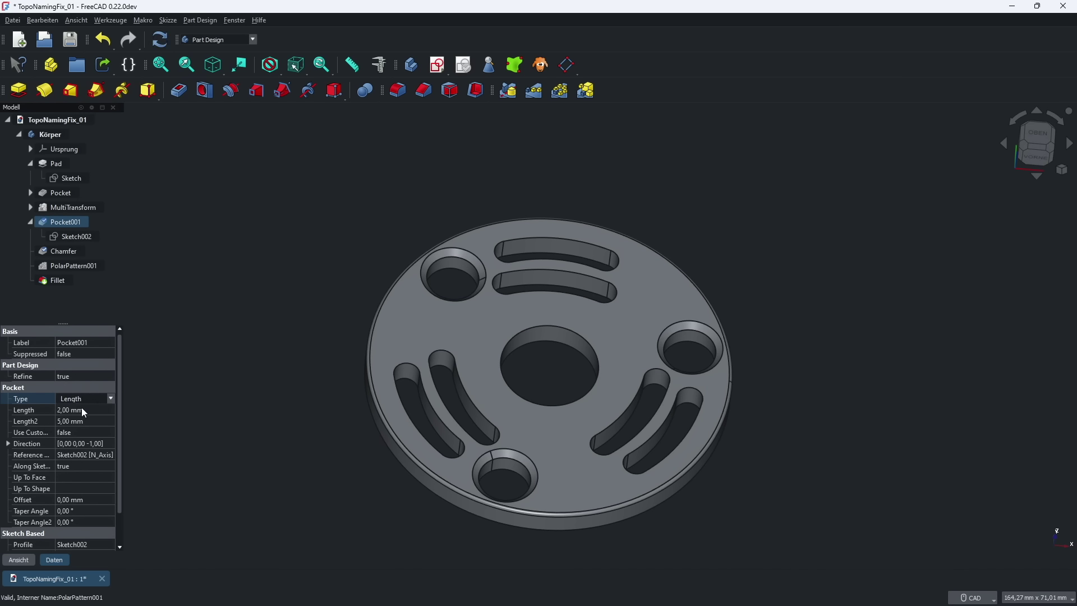
pyautogui.click(235, 370)
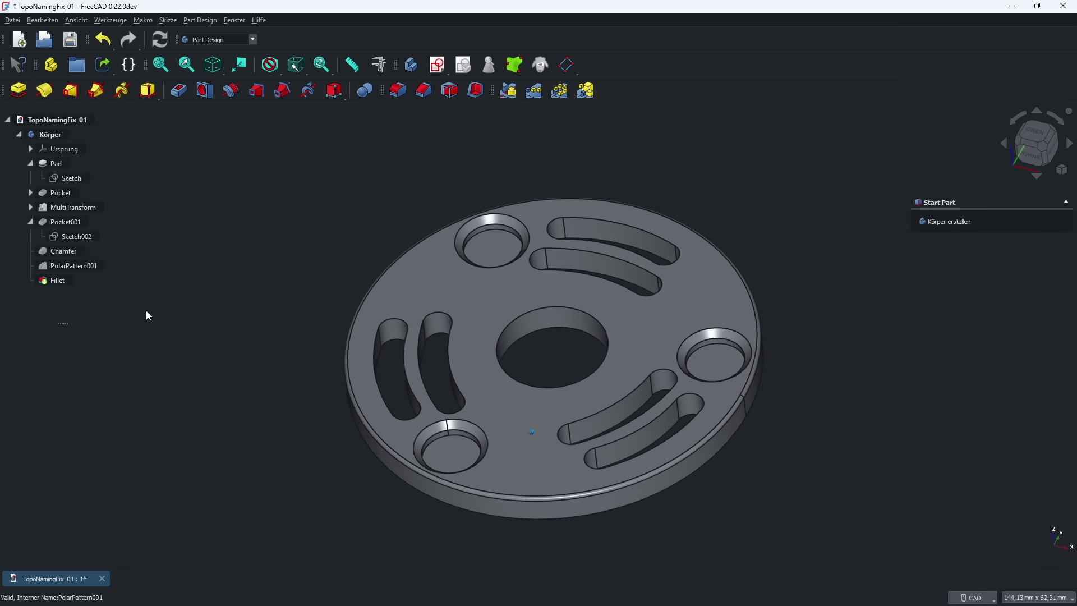
pyautogui.click(66, 282)
pyautogui.click(76, 268)
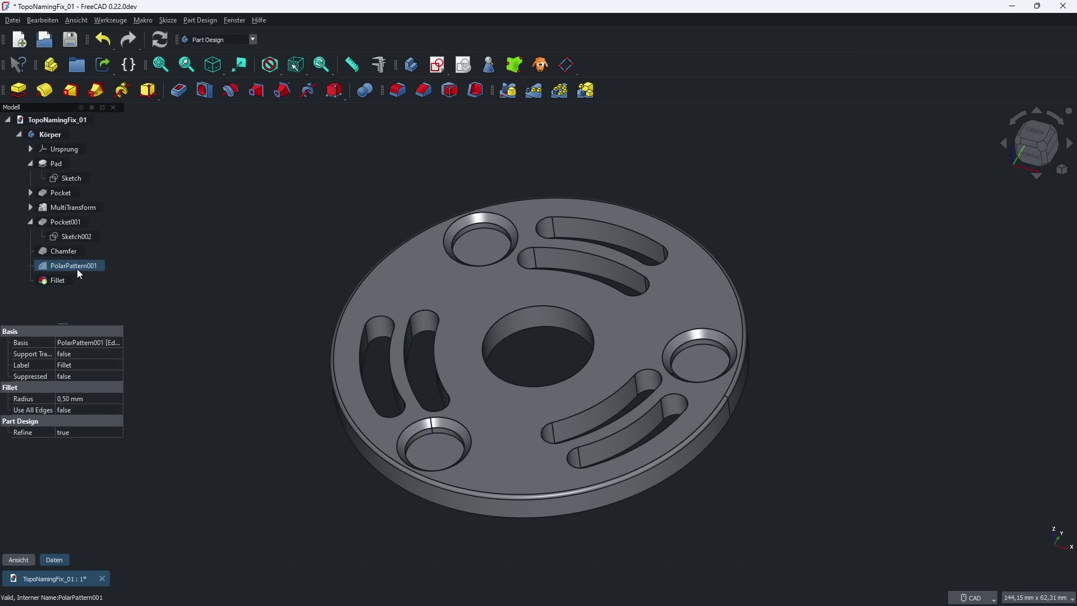
pyautogui.click(170, 272)
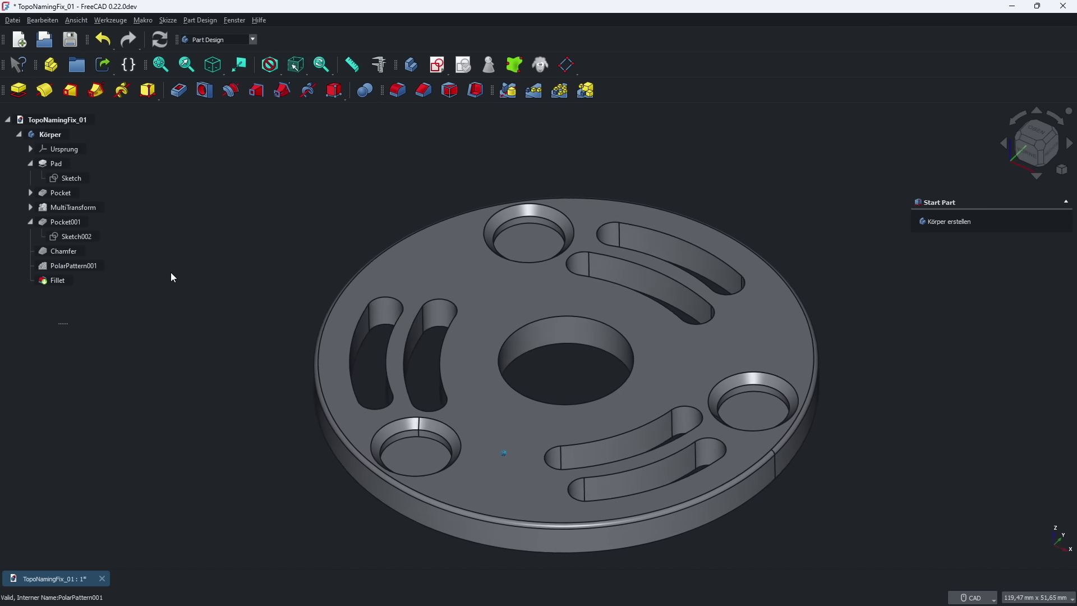
pyautogui.click(53, 282)
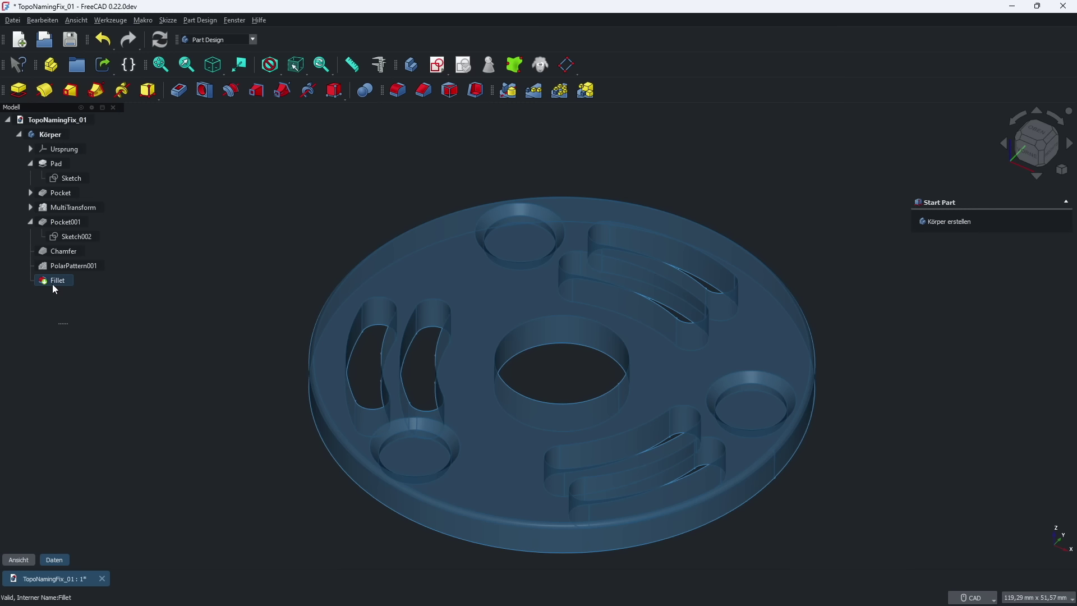
pyautogui.click(82, 285)
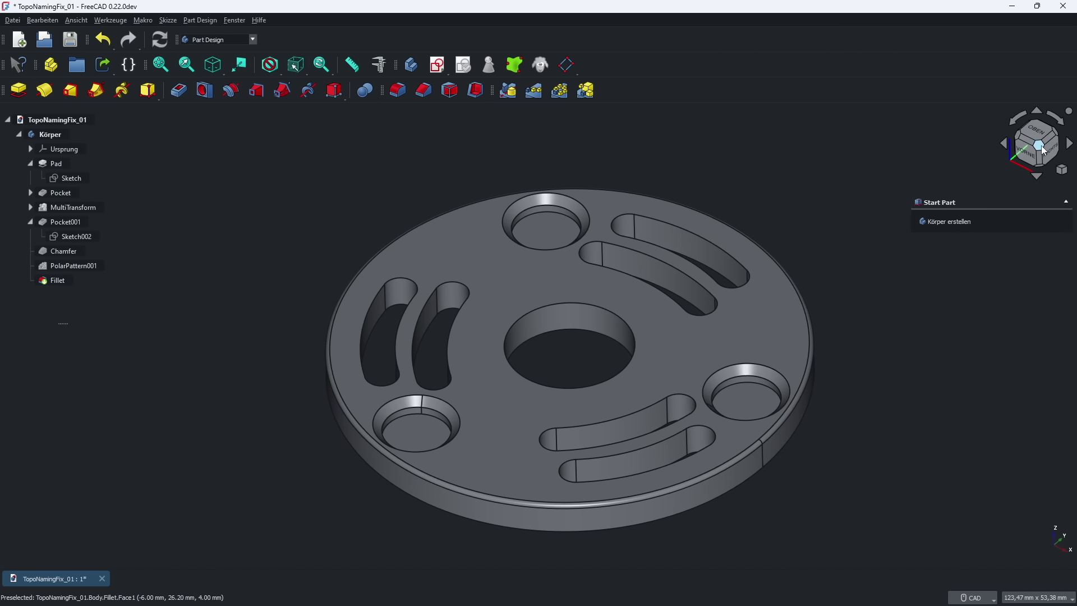
pyautogui.click(1039, 147)
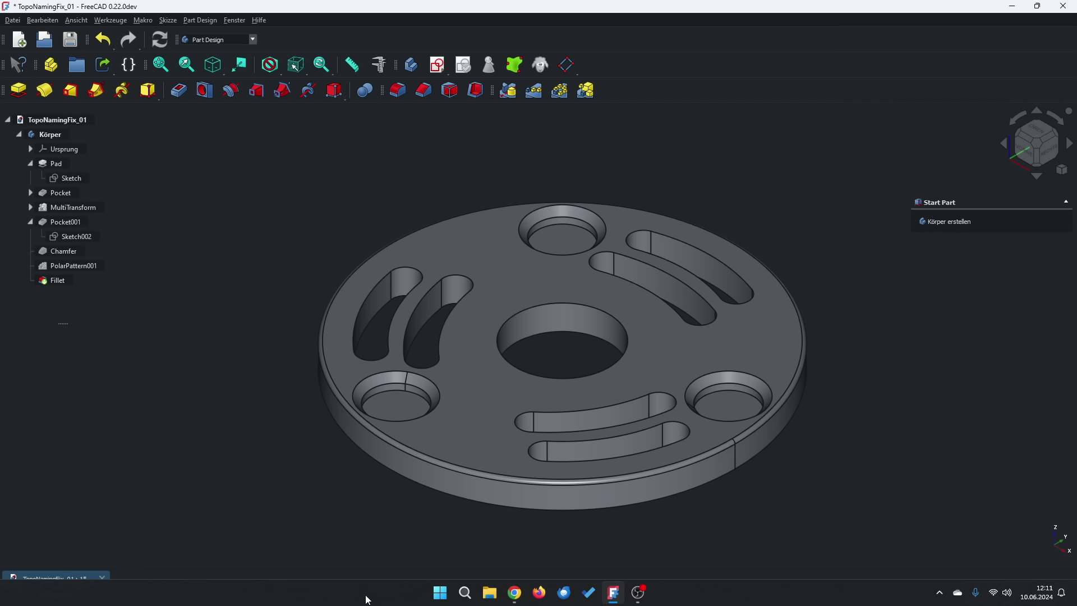
# - Bring the reference YouTube video to the front and scroll around its page
pyautogui.click(508, 594)
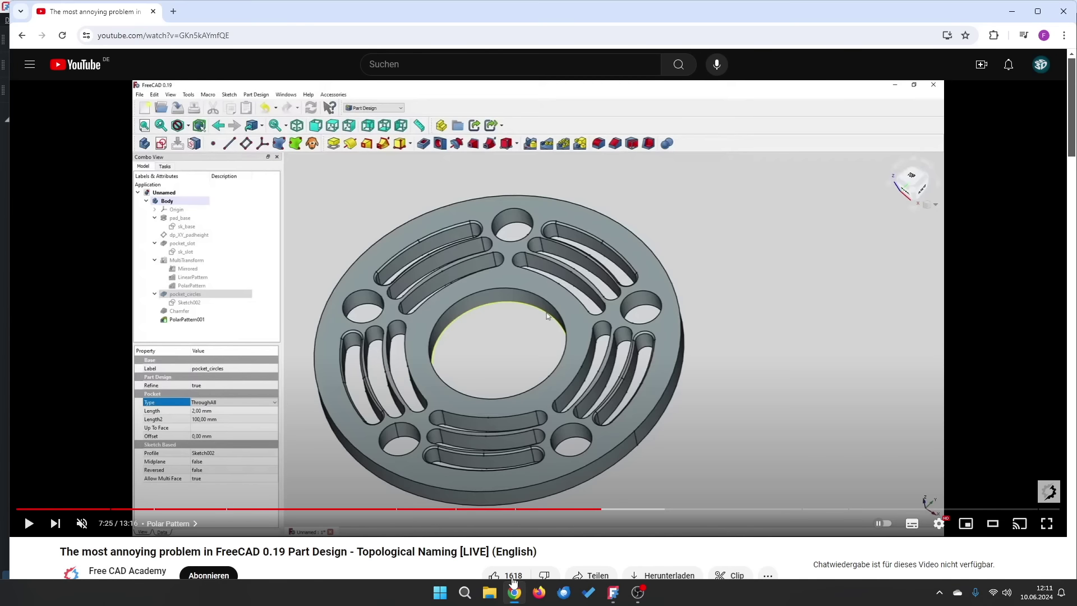
pyautogui.scroll(-1, 308, 385)
pyautogui.scroll(-1, 307, 385)
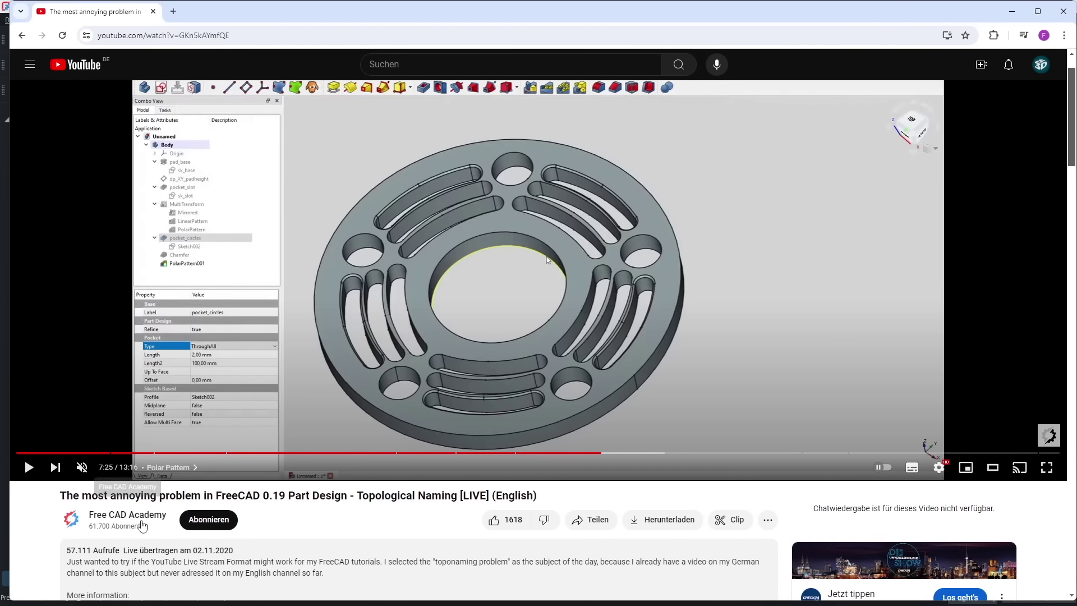
pyautogui.scroll(1, 224, 526)
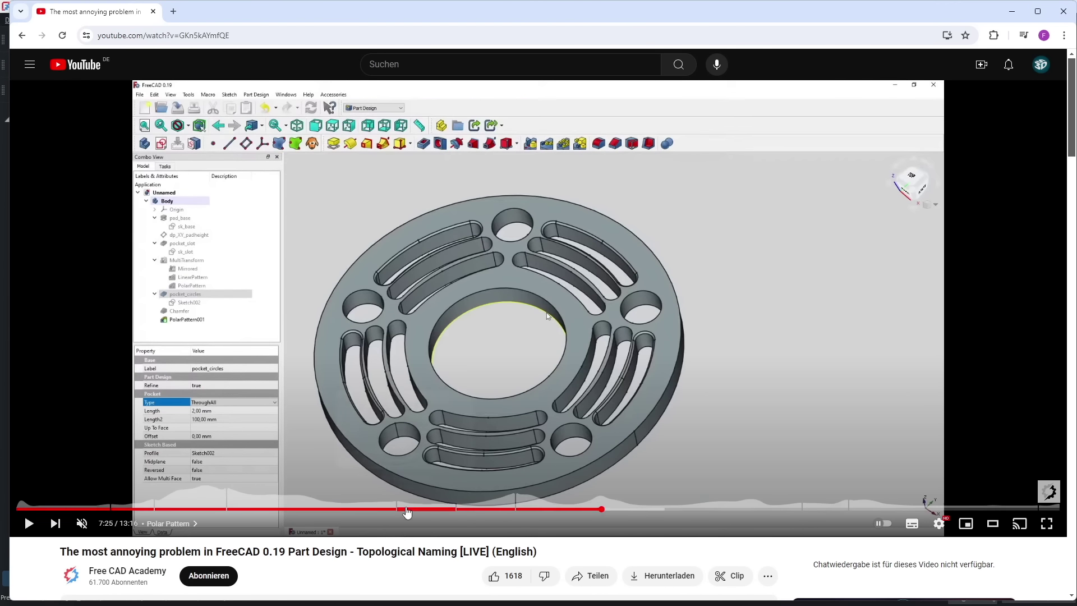
pyautogui.scroll(-1, 213, 538)
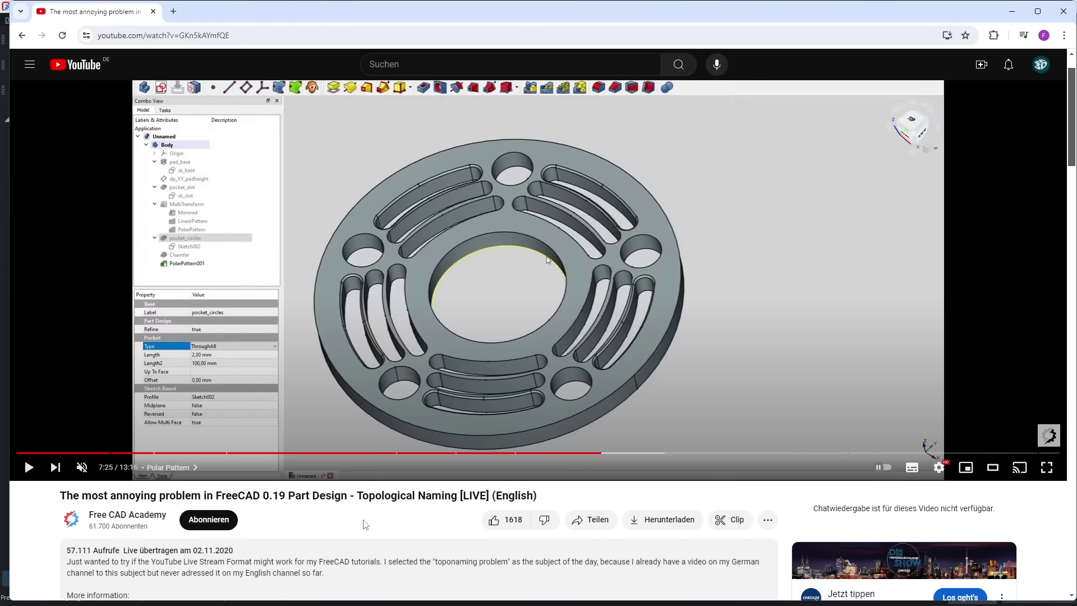
pyautogui.scroll(1, 221, 551)
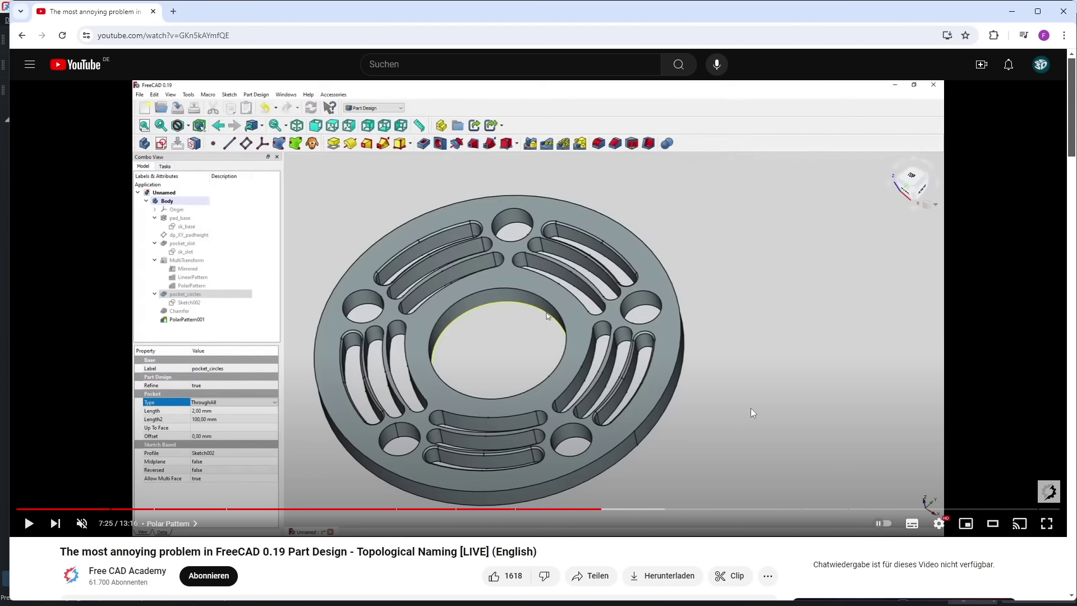
# - Replay the Polar Pattern part from 6:58, pausing at 7:24 on pocket_circles set to ThroughAll
pyautogui.click(625, 509)
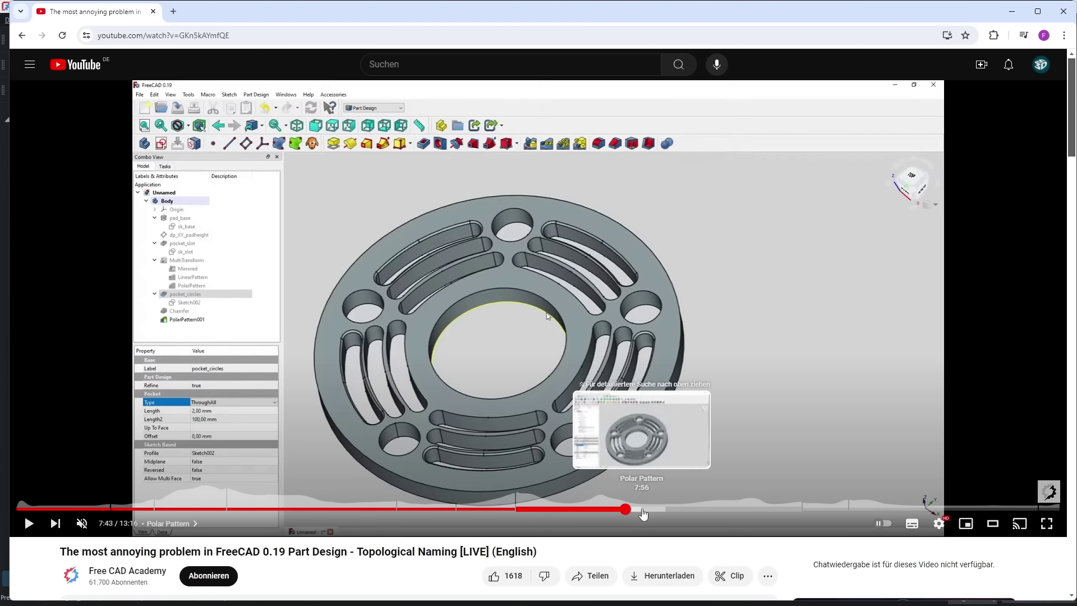
pyautogui.click(568, 510)
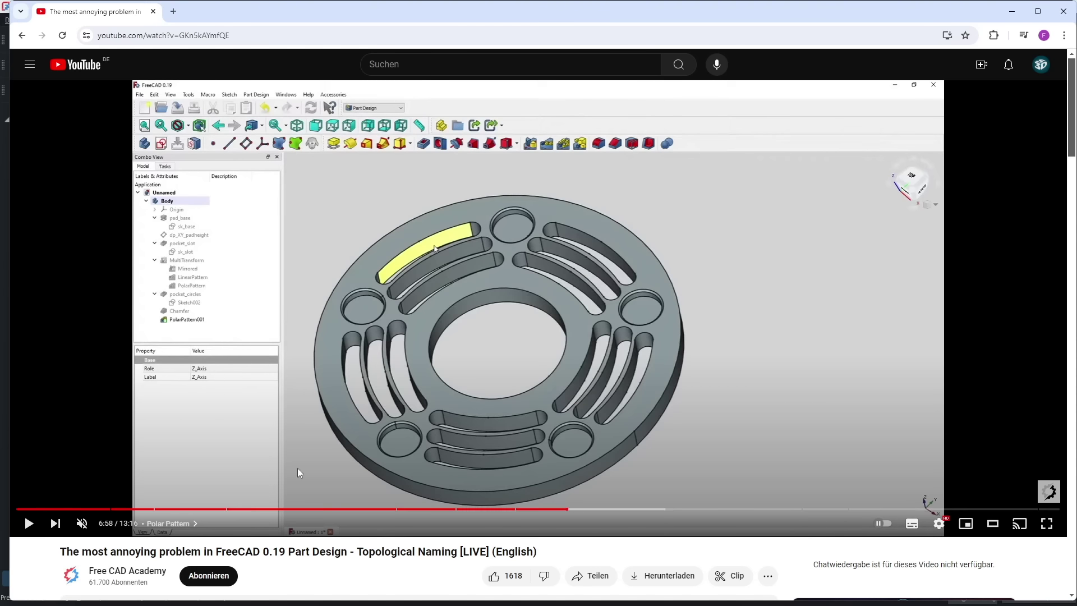
pyautogui.click(25, 525)
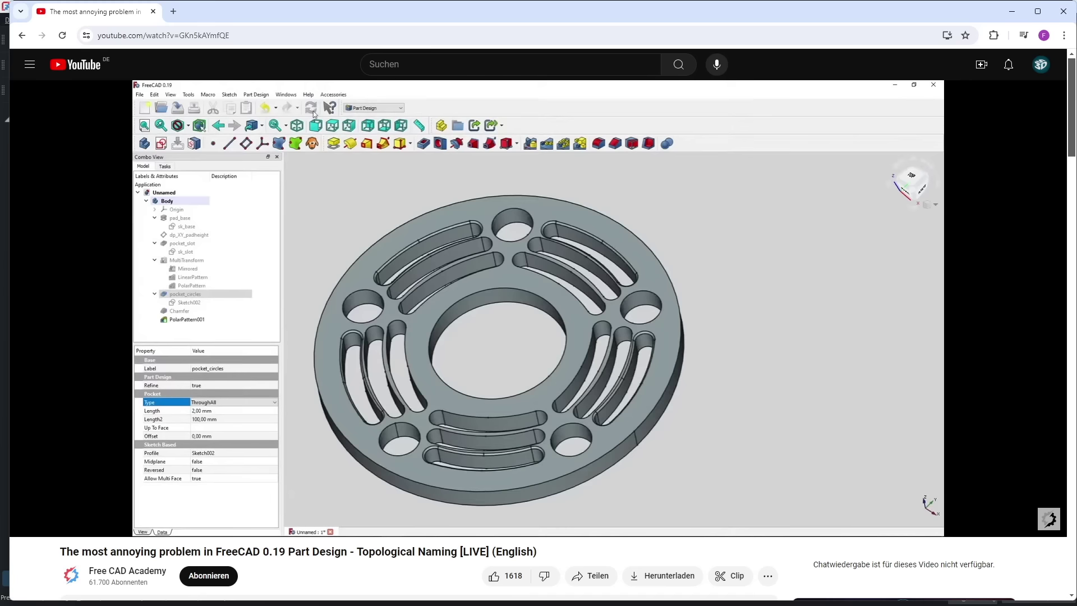
pyautogui.click(704, 299)
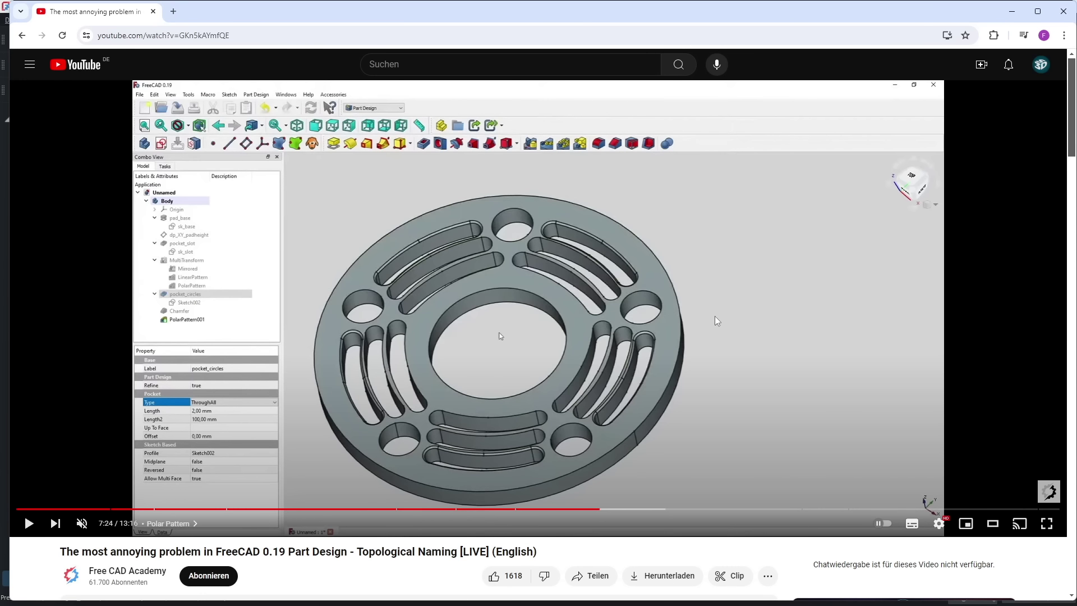
pyautogui.click(1013, 11)
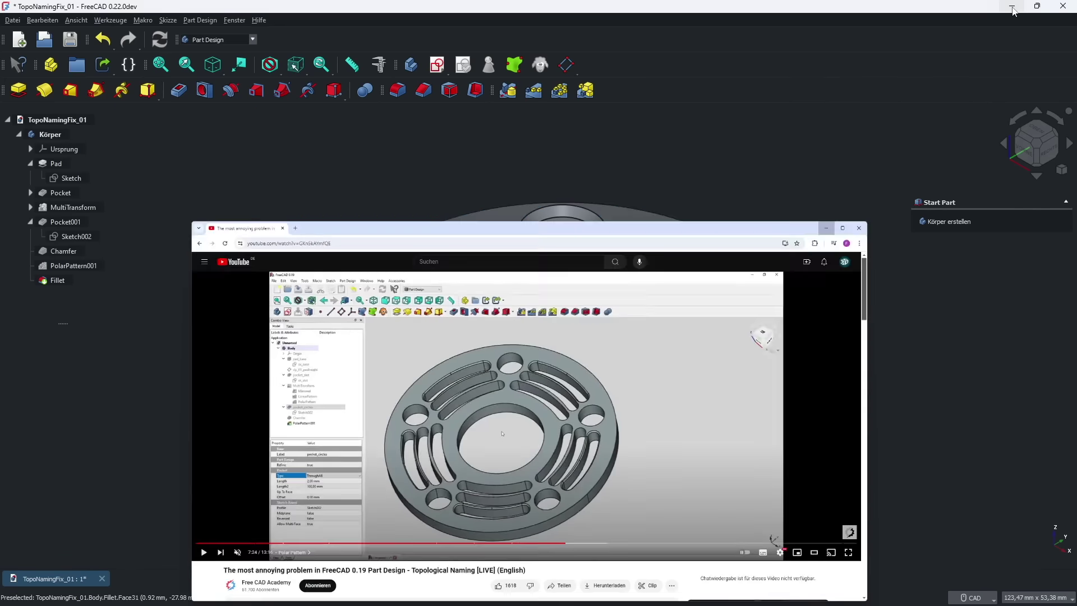